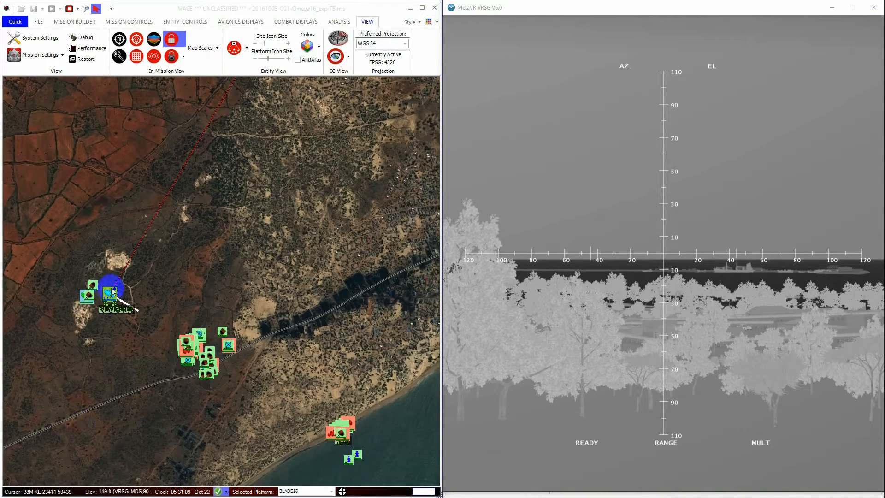
{"action": "mouse_move", "coordinate": [113, 297]}
{"action": "left_mouse_down"}
{"action": "mouse_move", "coordinate": [123, 294]}
{"action": "mouse_move", "coordinate": [106, 312]}
{"action": "mouse_move", "coordinate": [113, 298]}
{"action": "left_mouse_up"}
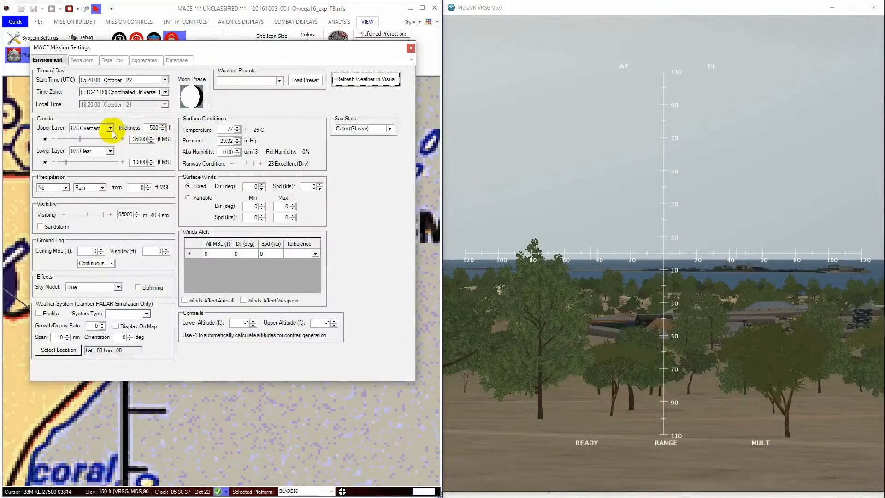
- Set the lower cloud layer to 1/8 Few and then to 5/8 Broken, and choose a precipitation intensity for the mission
{"action": "left_click", "coordinate": [102, 151]}
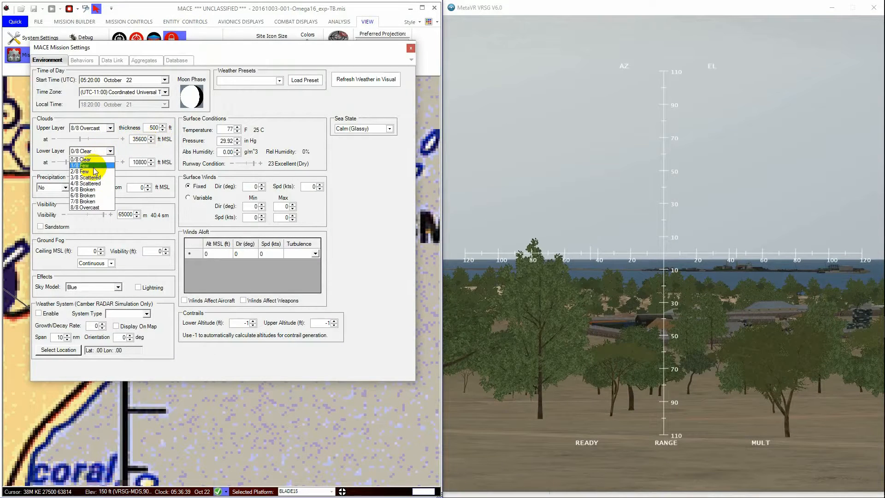
{"action": "left_click", "coordinate": [93, 166]}
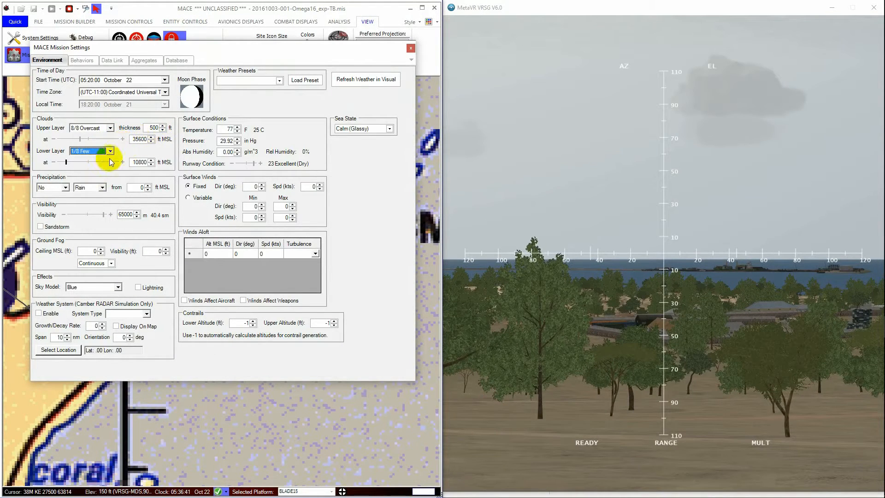
{"action": "left_click", "coordinate": [110, 151]}
{"action": "left_click", "coordinate": [88, 171]}
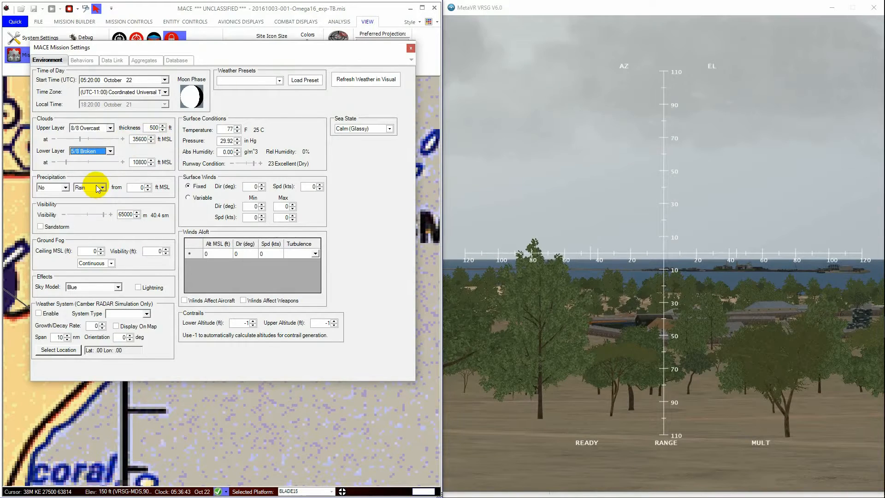
{"action": "left_click", "coordinate": [67, 189]}
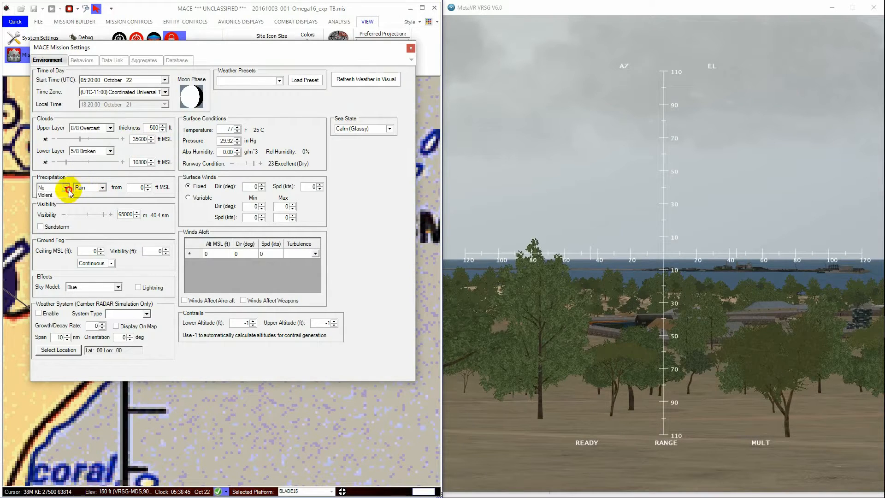
{"action": "left_click", "coordinate": [60, 209]}
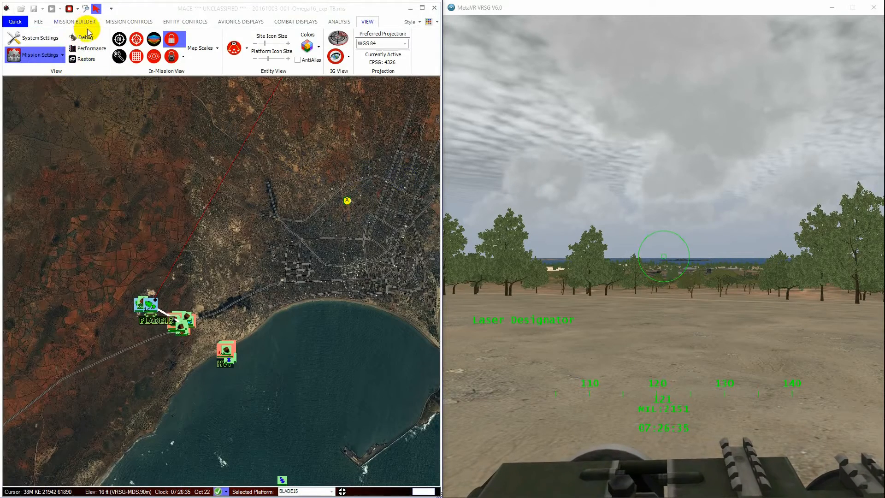
- Open the MACE system settings and bring up the Visual configuration for the image generator
{"action": "left_click", "coordinate": [76, 22]}
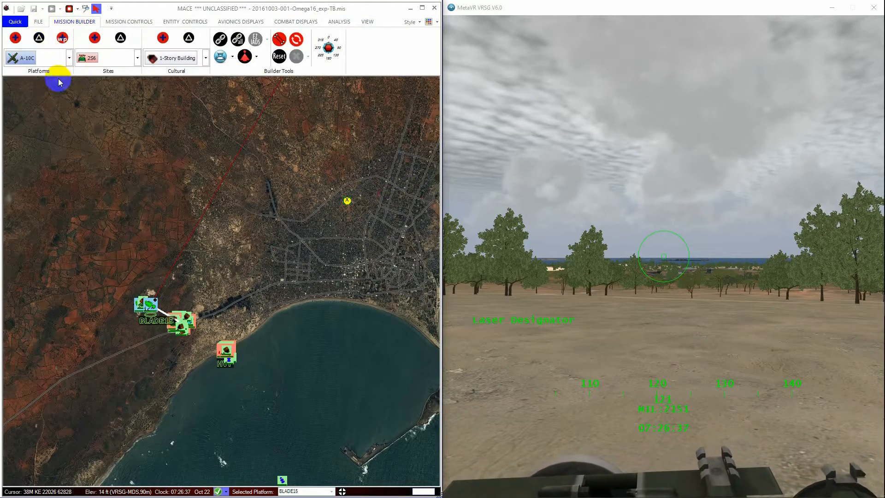
{"action": "left_click", "coordinate": [369, 24]}
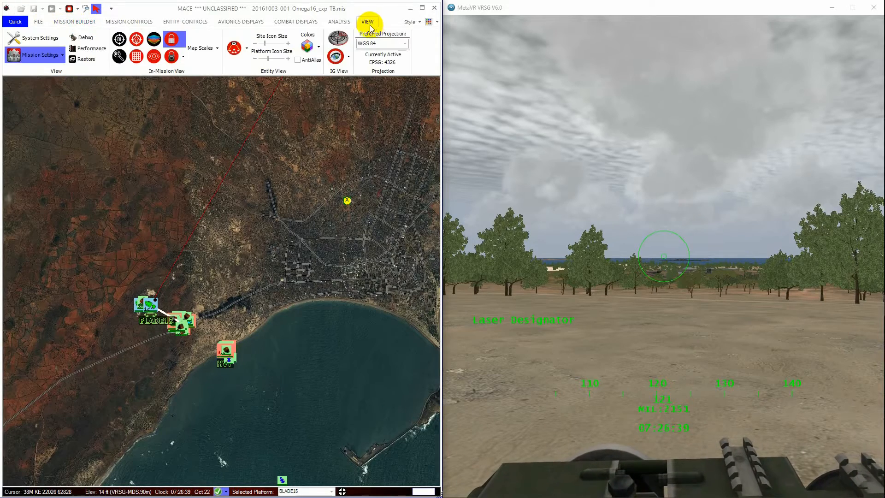
{"action": "left_click", "coordinate": [42, 37]}
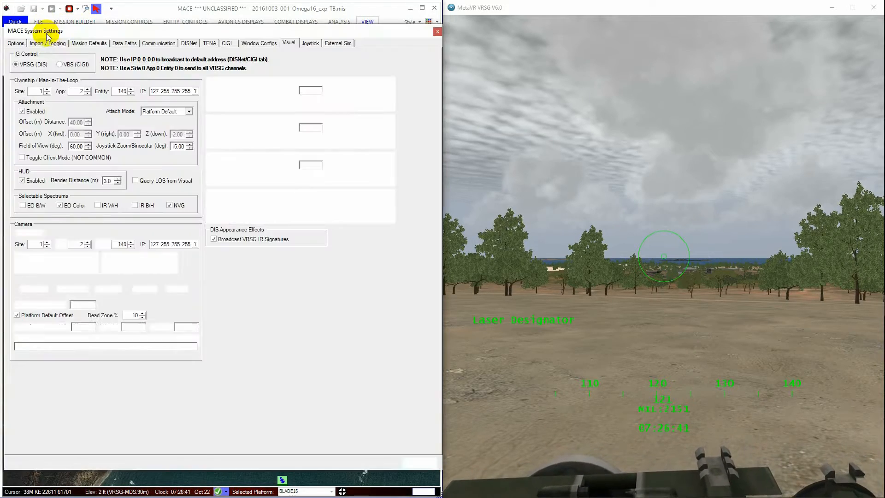
{"action": "left_click", "coordinate": [79, 44]}
{"action": "left_click", "coordinate": [159, 43]}
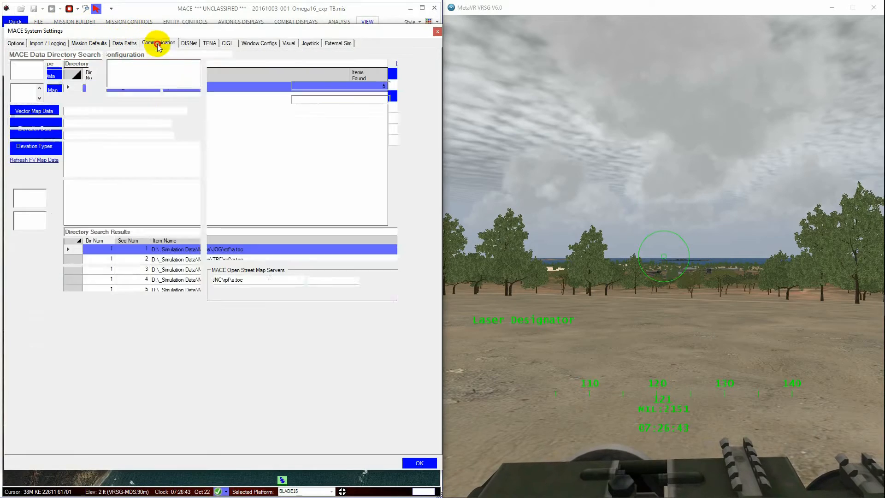
{"action": "left_click", "coordinate": [186, 43]}
{"action": "left_click", "coordinate": [286, 42]}
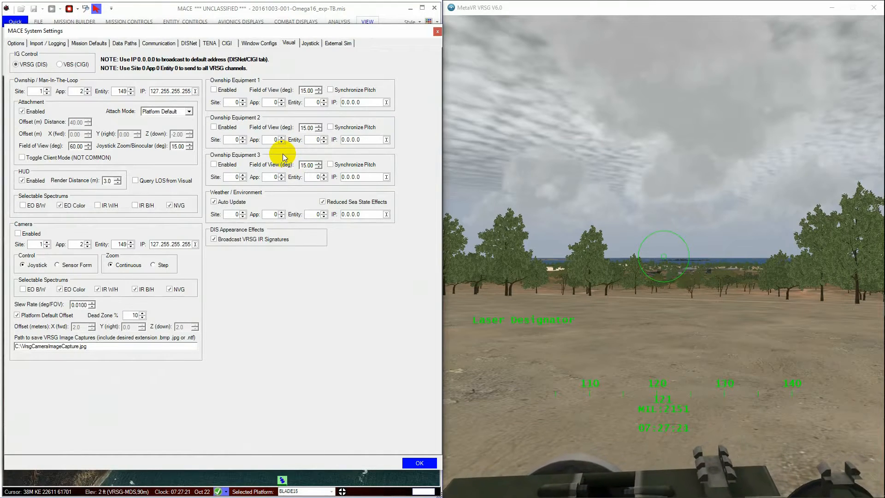
- Open the VRSG dashboard's additional startup parameters, check the site, host and entity IDs, and close the dashboard
{"action": "left_click", "coordinate": [626, 141]}
{"action": "key", "text": "Escape"}
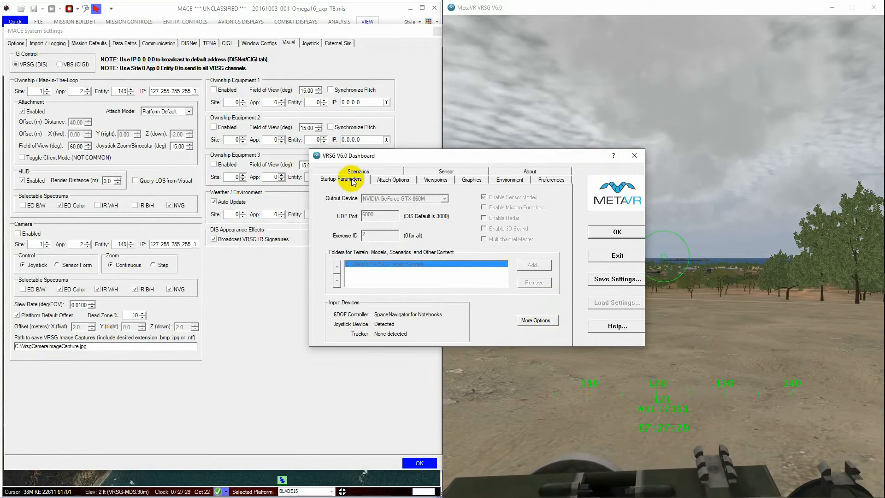
{"action": "left_click", "coordinate": [536, 319]}
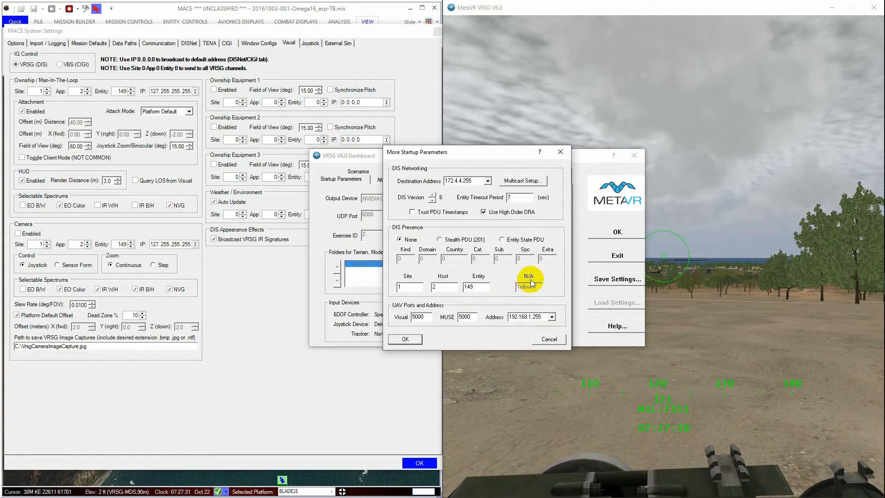
{"action": "left_click", "coordinate": [410, 288]}
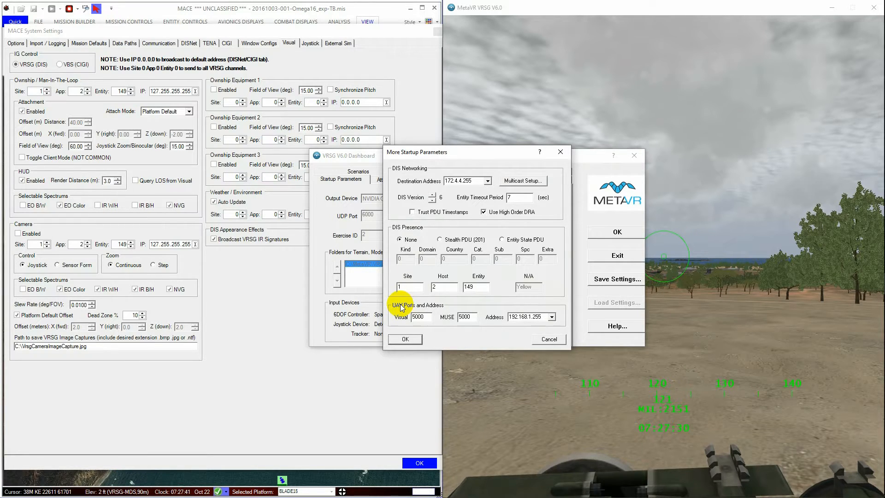
{"action": "left_click", "coordinate": [404, 340]}
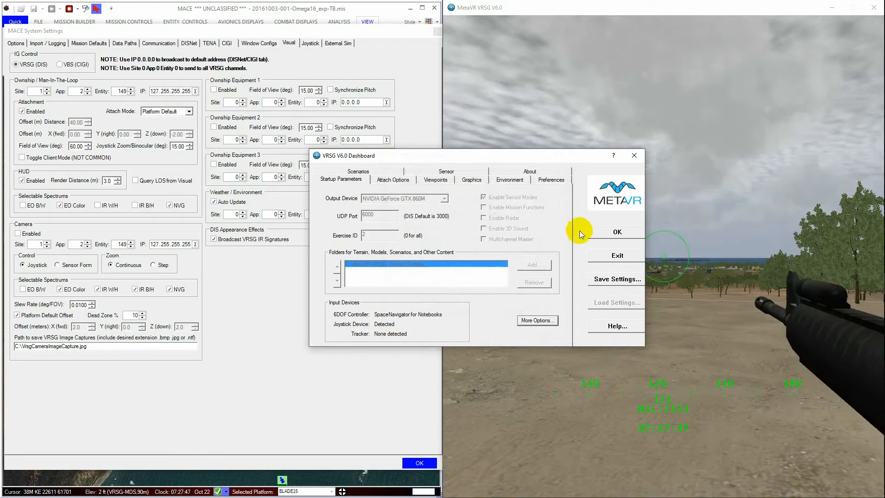
{"action": "left_click", "coordinate": [603, 233]}
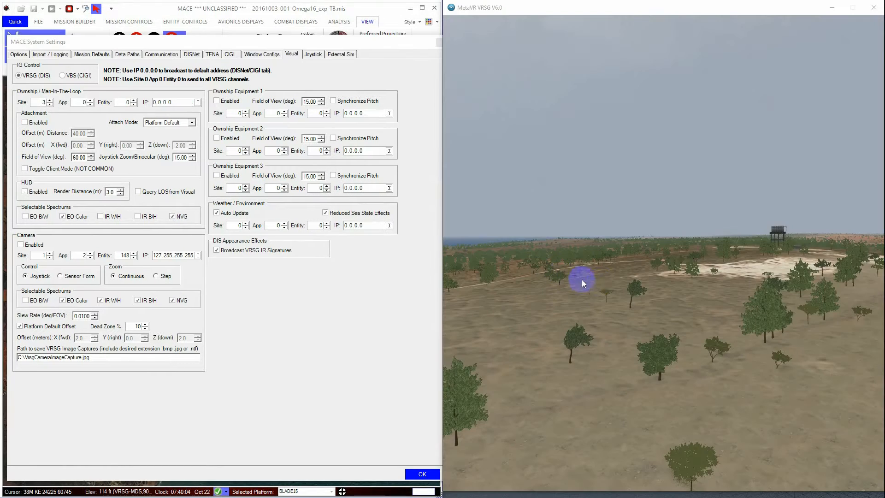
- Look up the VRSG startup IDs and set the ownship channel in MACE to Site 1, App 2, Entity 149
{"action": "right_click", "coordinate": [606, 289]}
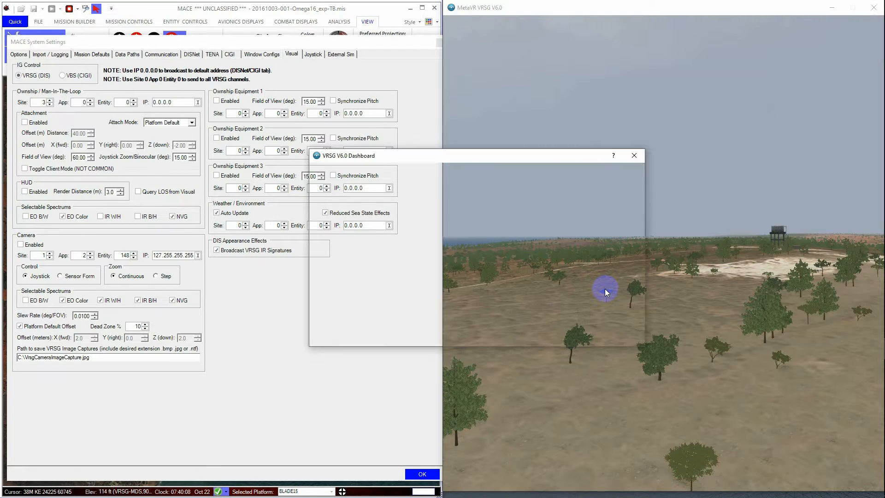
{"action": "left_click", "coordinate": [549, 320]}
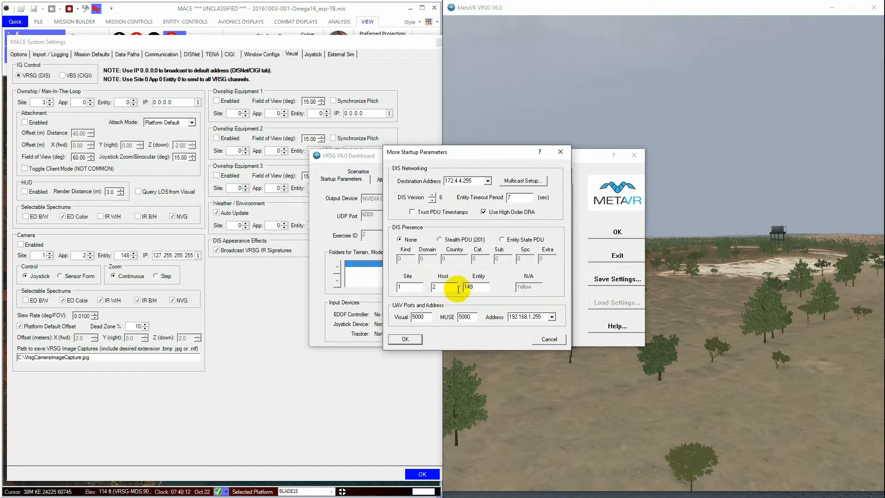
{"action": "double_click", "coordinate": [42, 102]}
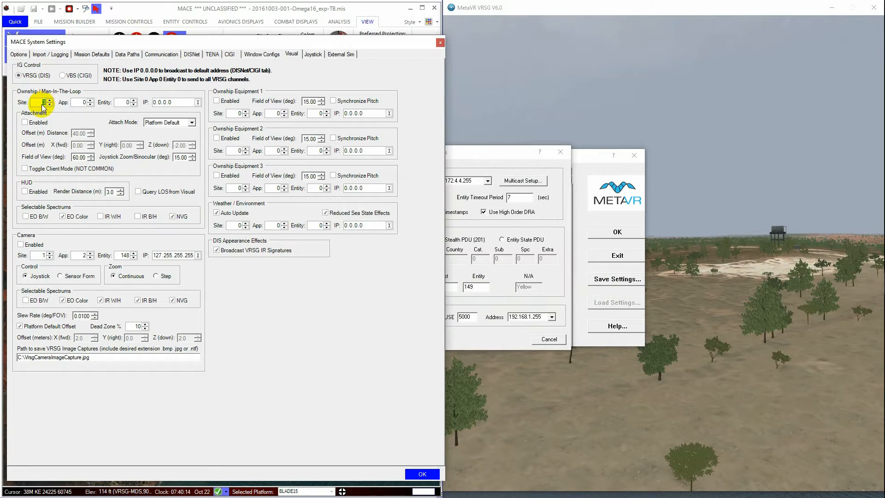
{"action": "type", "text": "1"}
{"action": "double_click", "coordinate": [85, 103]}
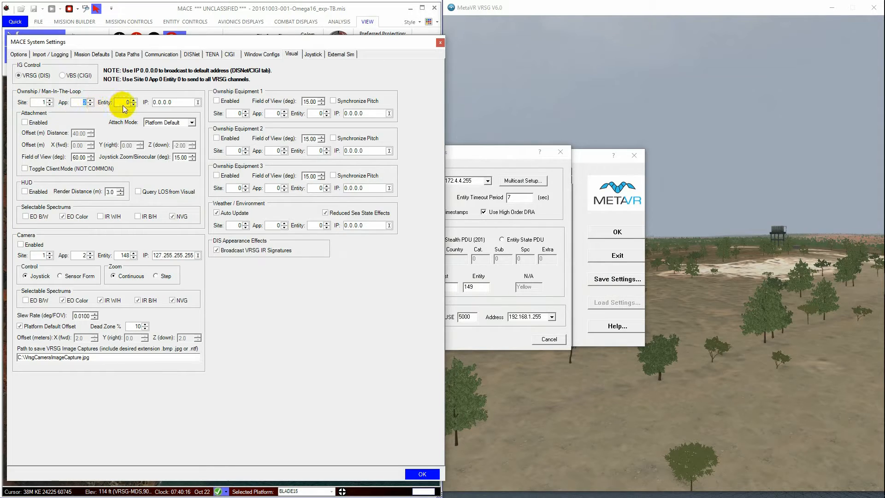
{"action": "type", "text": "2"}
{"action": "double_click", "coordinate": [127, 104]}
{"action": "type", "text": "149"}
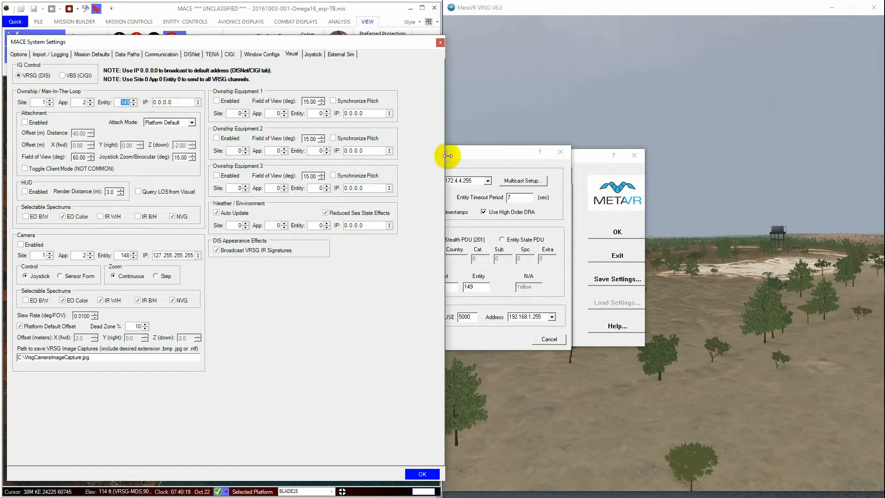
- Close the VRSG startup parameters and dashboard, then enable the ownship attachment and confirm the MACE system settings
{"action": "left_click", "coordinate": [515, 220]}
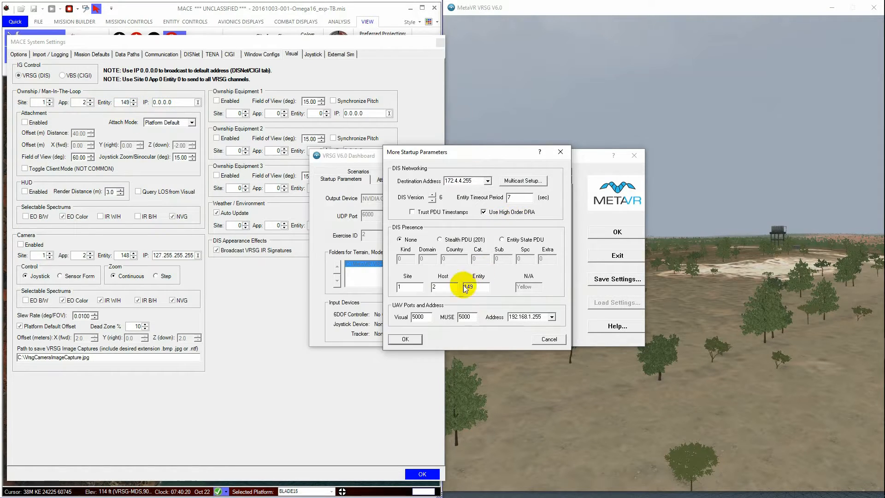
{"action": "left_click", "coordinate": [405, 339]}
{"action": "left_click", "coordinate": [627, 232]}
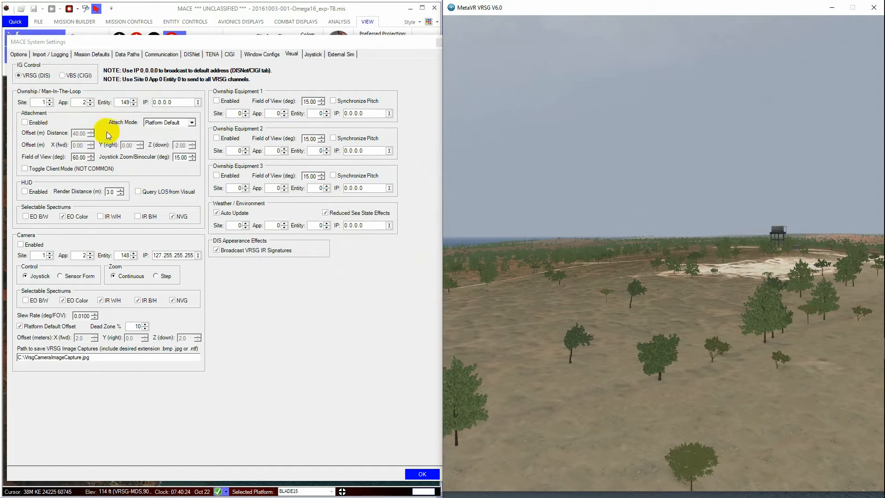
{"action": "left_click", "coordinate": [27, 122]}
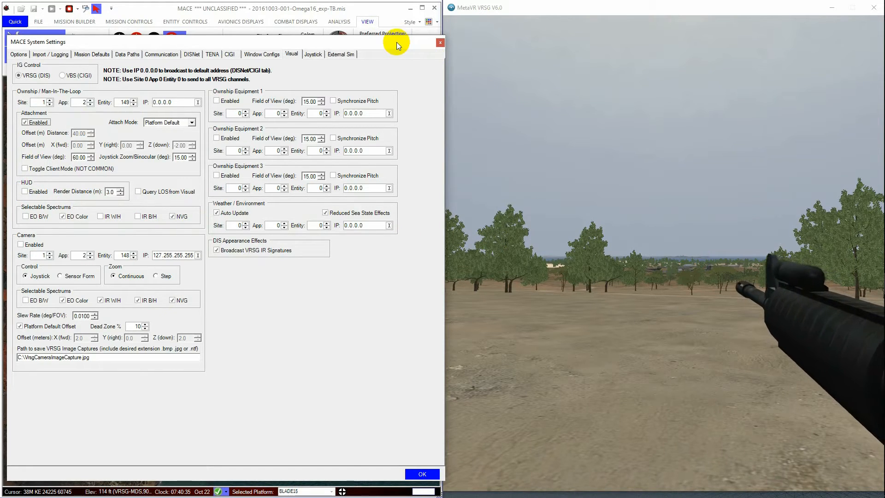
{"action": "left_click", "coordinate": [421, 474]}
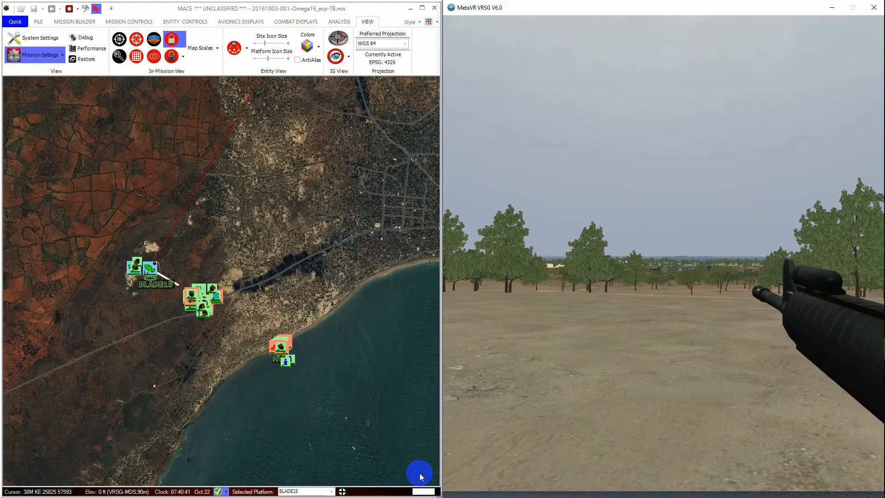
- Unlock the visual's ownship attachment and select several platforms on the map to view the scene from each one
{"action": "left_click", "coordinate": [171, 39]}
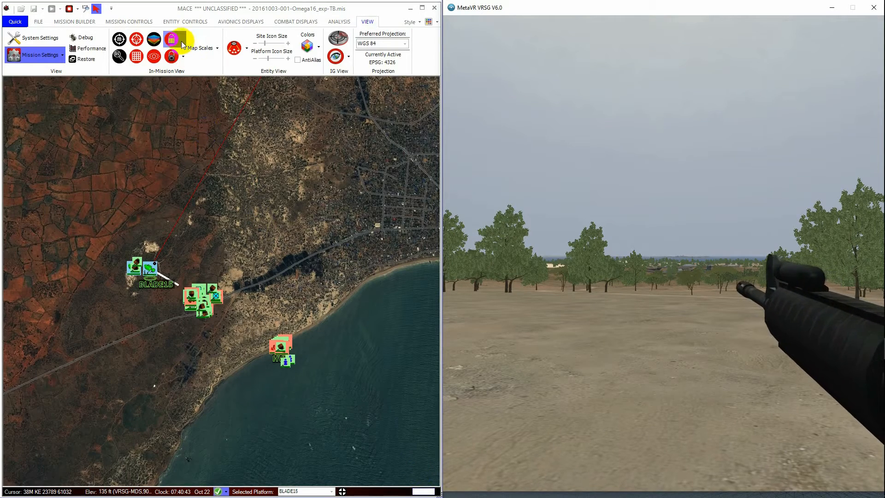
{"action": "left_click", "coordinate": [192, 295]}
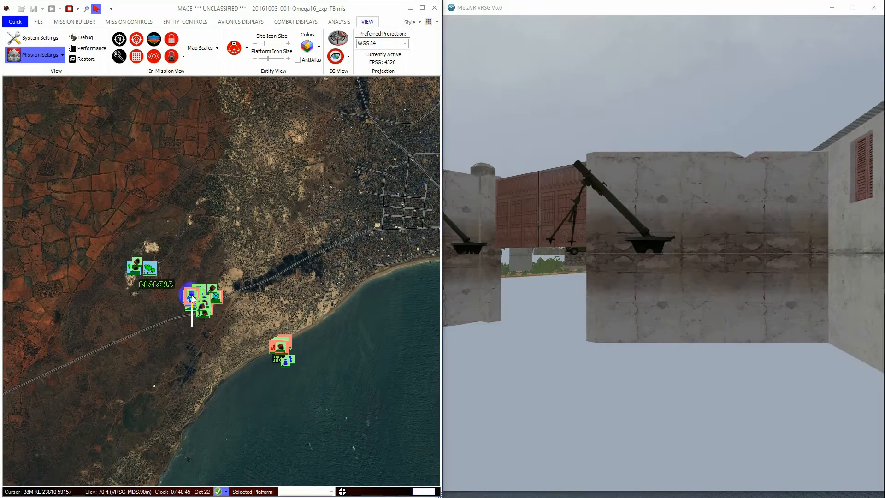
{"action": "left_click", "coordinate": [134, 267]}
{"action": "left_click", "coordinate": [150, 266]}
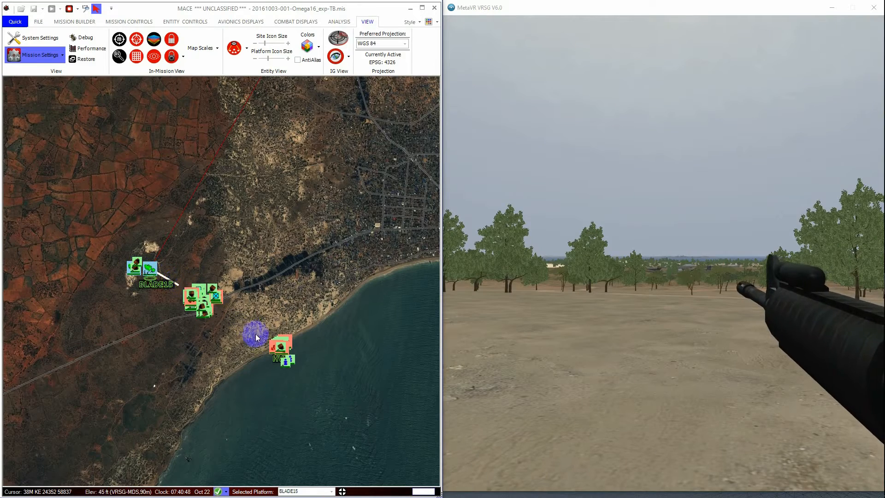
{"action": "left_click", "coordinate": [284, 364]}
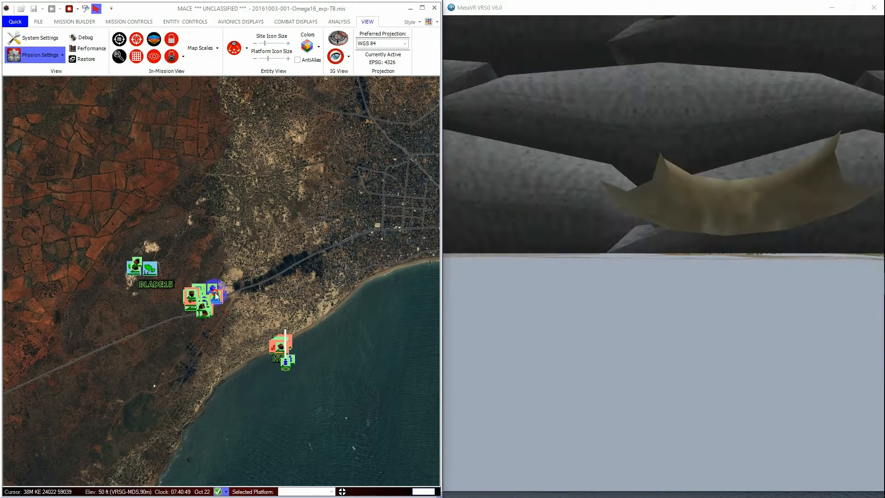
{"action": "left_click", "coordinate": [215, 292]}
{"action": "left_click", "coordinate": [193, 295]}
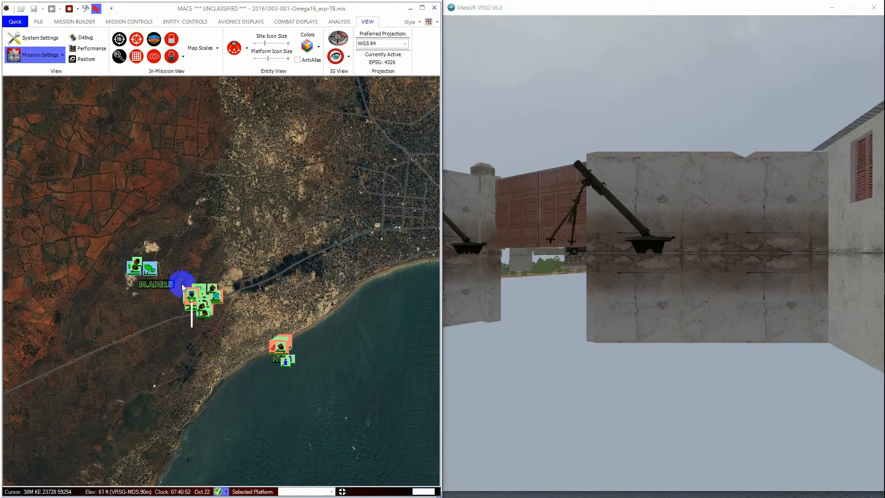
{"action": "left_click", "coordinate": [200, 286]}
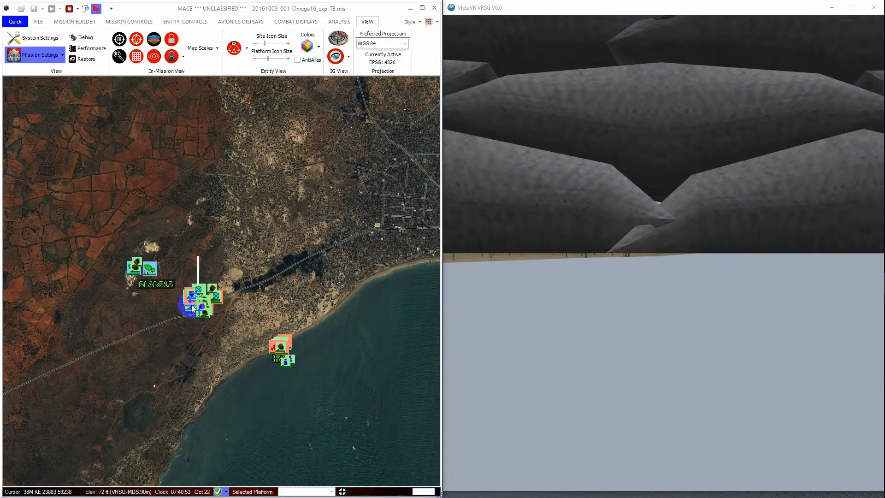
{"action": "left_click", "coordinate": [193, 304]}
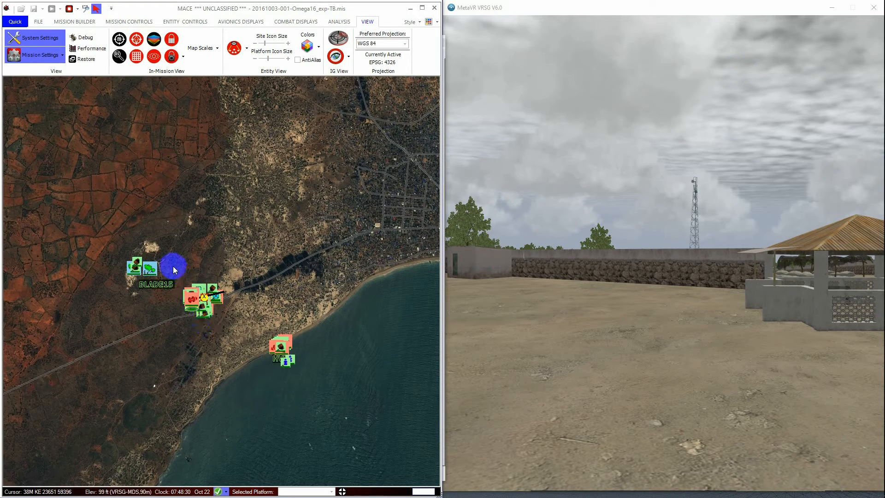
- Reselect BLADE15 on the map and lock the visual attachment to it
{"action": "left_click", "coordinate": [153, 267]}
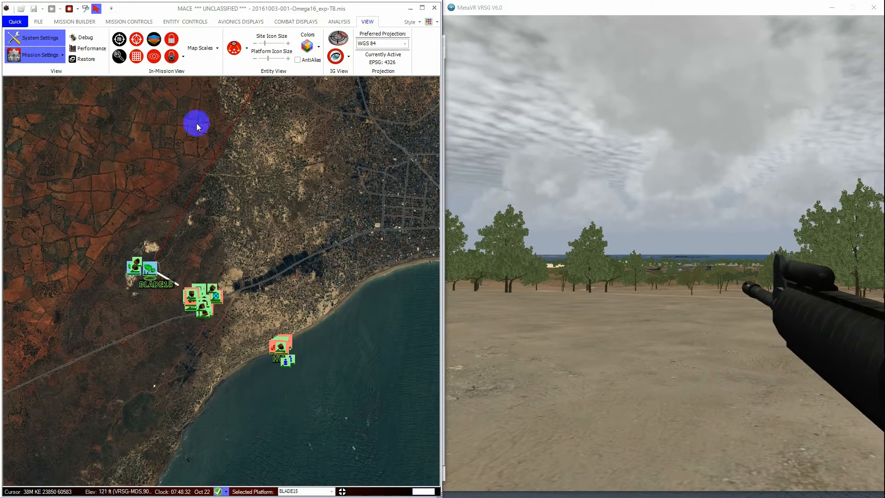
{"action": "left_click", "coordinate": [171, 41]}
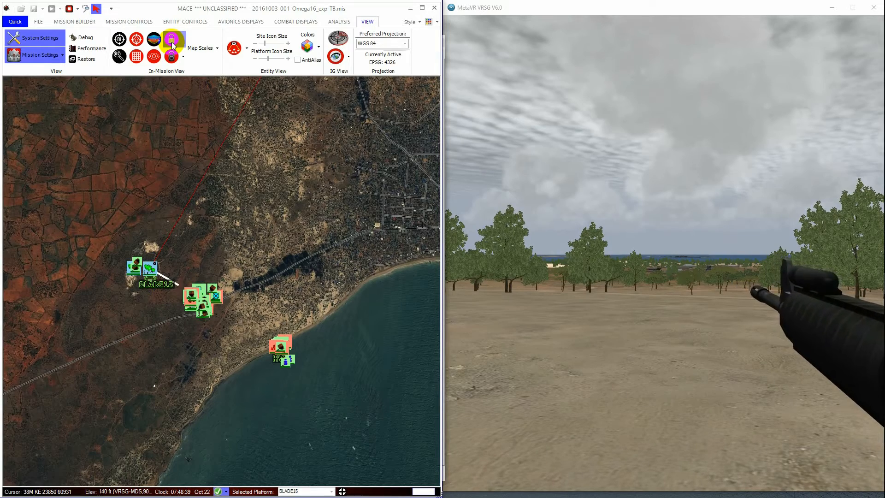
{"action": "left_click", "coordinate": [153, 272]}
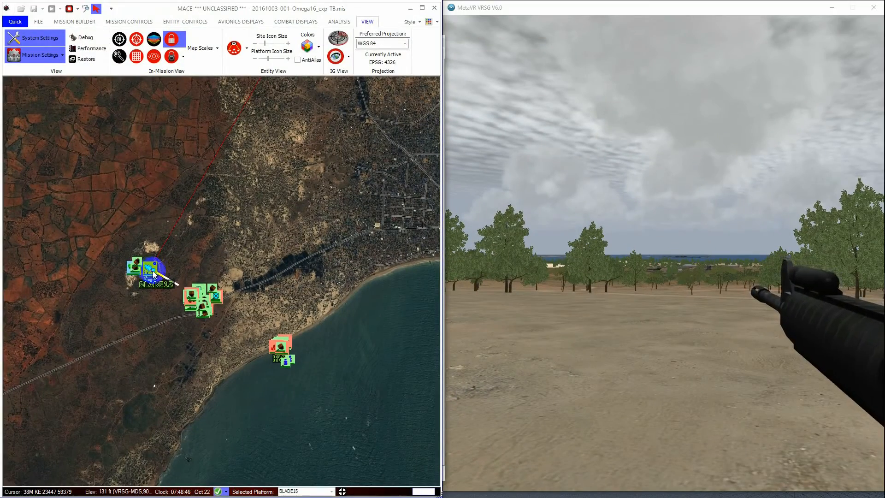
- Select several other platforms on the map, ending with Convoy-1, to check the visual's lock on BLADE15
{"action": "left_click", "coordinate": [278, 345]}
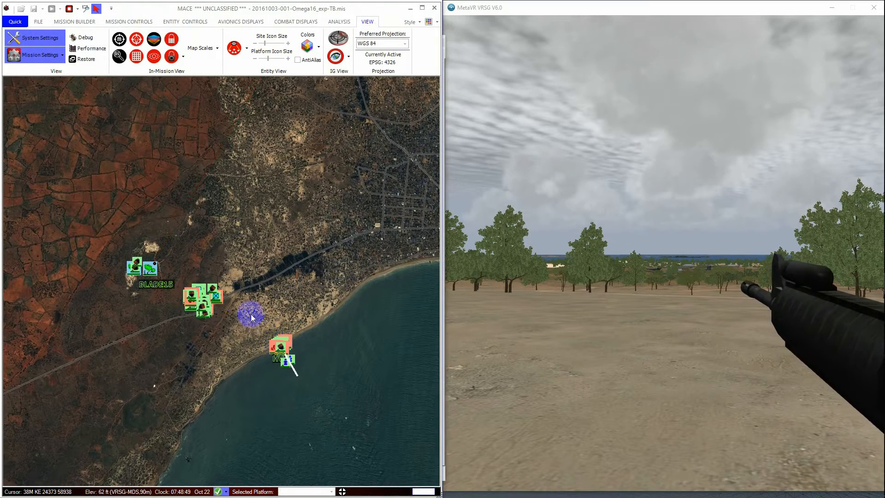
{"action": "left_click", "coordinate": [214, 294]}
{"action": "left_click", "coordinate": [198, 297]}
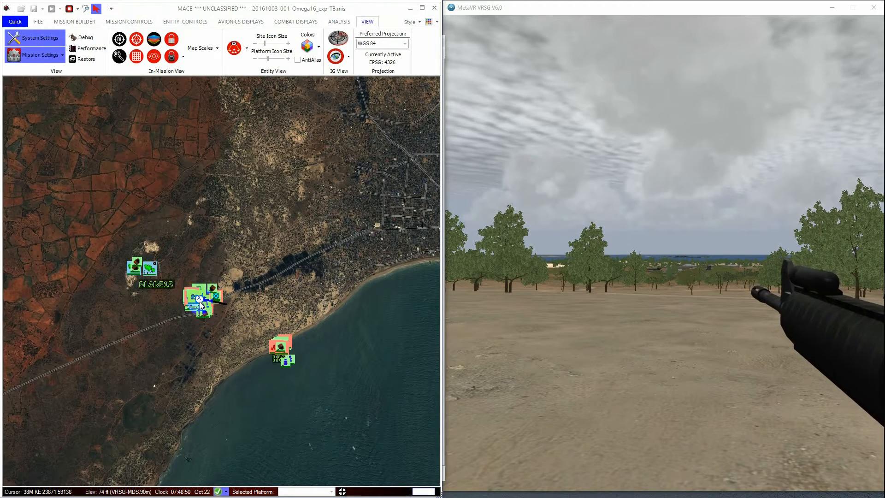
{"action": "left_click", "coordinate": [203, 317]}
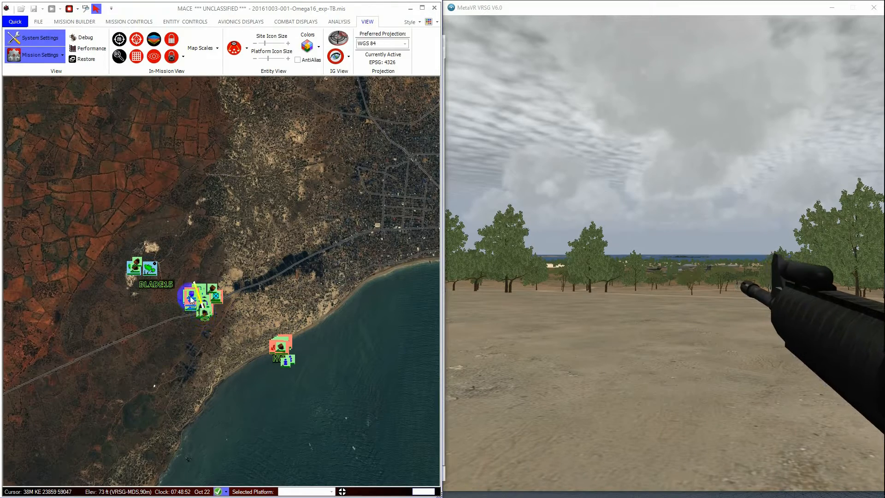
{"action": "left_click", "coordinate": [196, 292]}
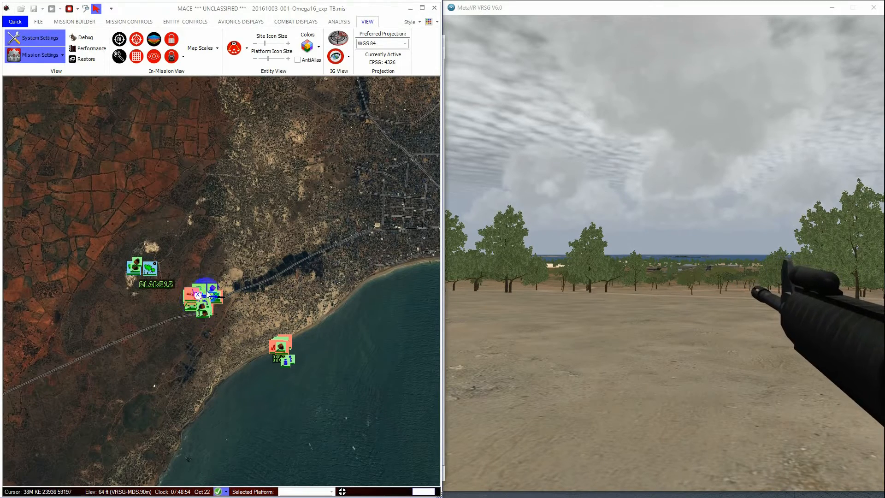
{"action": "left_click", "coordinate": [209, 288]}
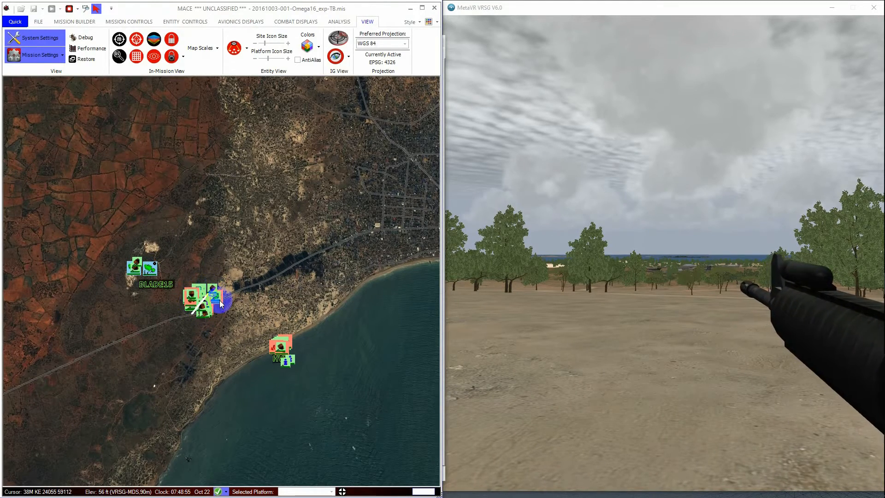
{"action": "left_click", "coordinate": [273, 345]}
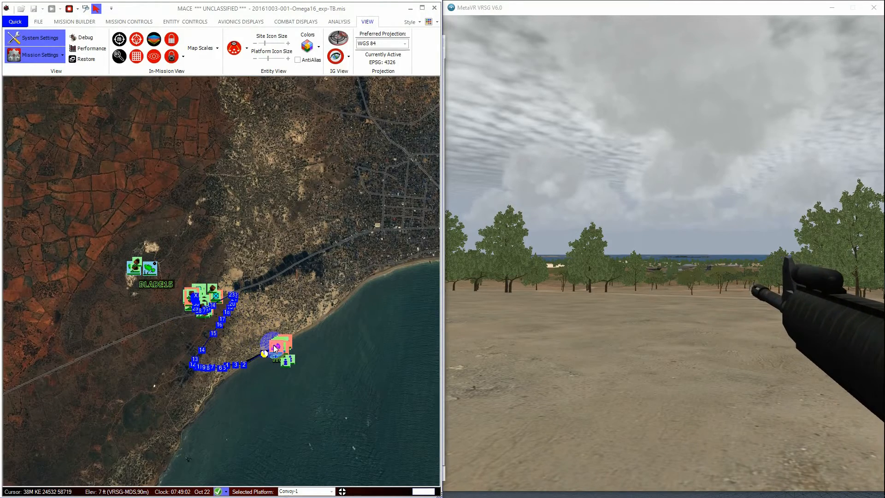
- Reselect BLADE15 on the map and turn on the additional lock alongside its visual lock
{"action": "left_click", "coordinate": [171, 57]}
{"action": "left_click", "coordinate": [148, 267]}
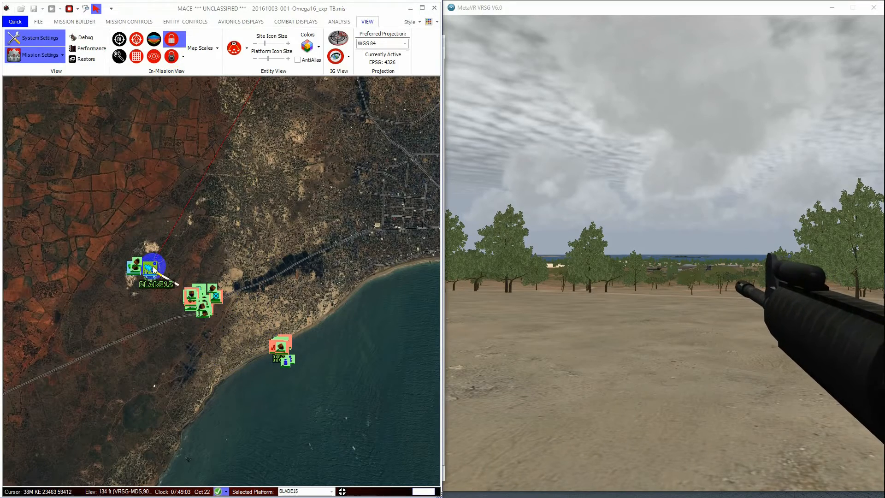
{"action": "left_click", "coordinate": [171, 58]}
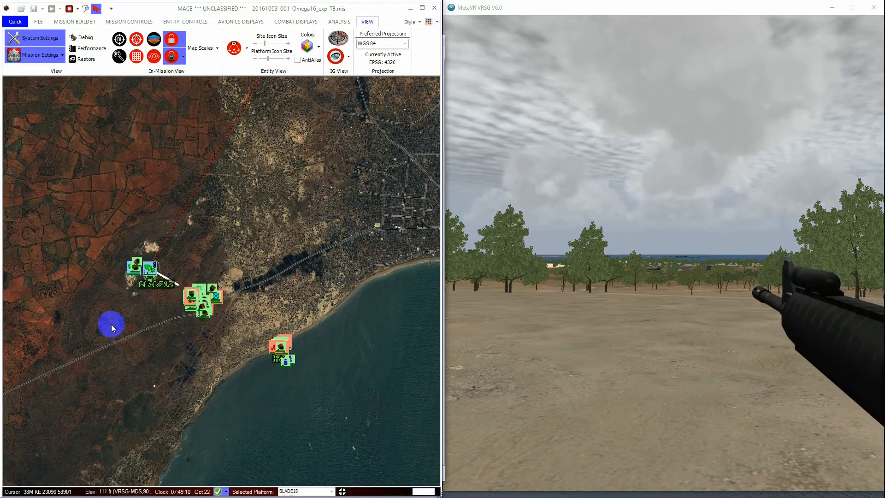
- Switch the visual lock to a platform in the inland group and back to BLADE15, and select the platform off the coast
{"action": "left_click", "coordinate": [192, 299]}
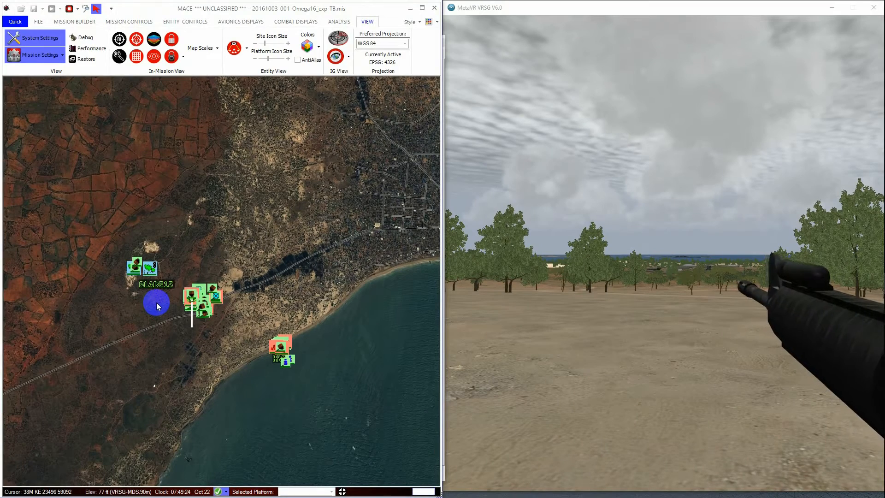
{"action": "left_click", "coordinate": [171, 39]}
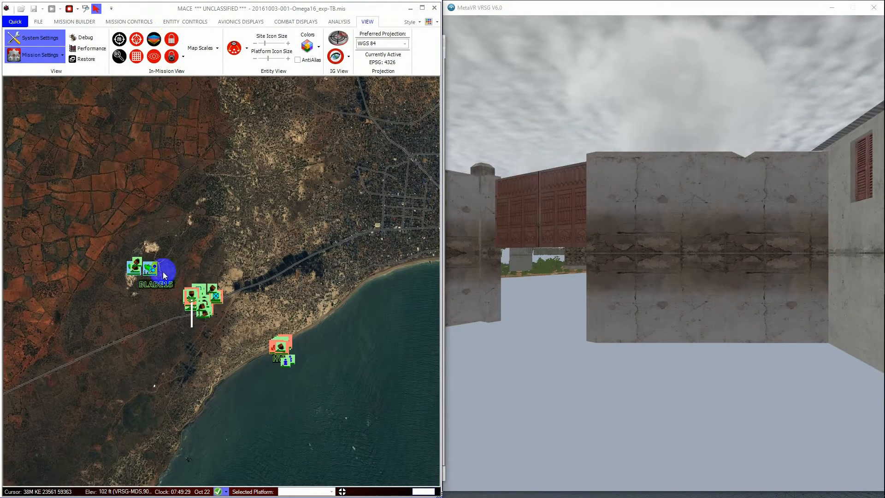
{"action": "left_click", "coordinate": [150, 266]}
{"action": "left_click", "coordinate": [173, 39]}
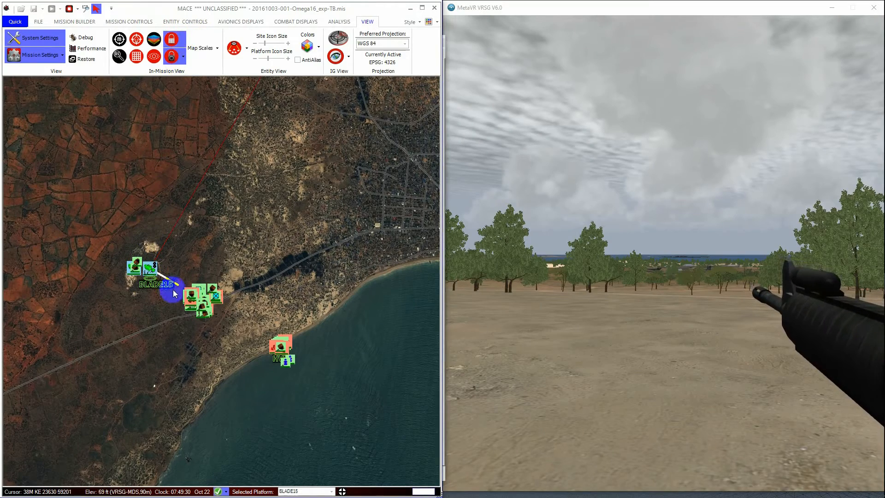
{"action": "left_click", "coordinate": [285, 360]}
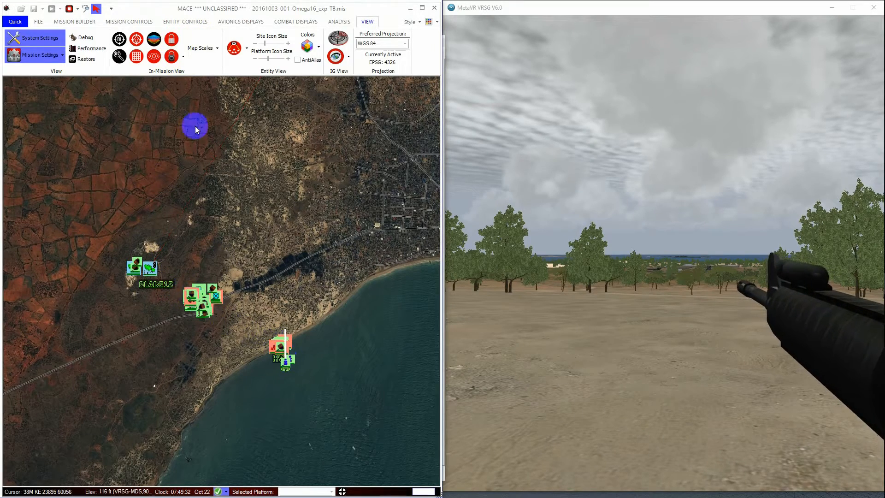
{"action": "left_click", "coordinate": [174, 56]}
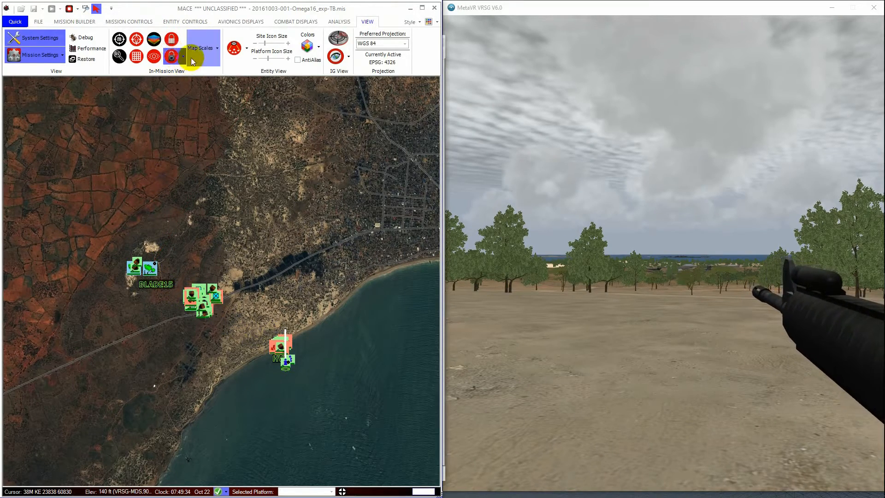
- Open the system settings and set the Ownship / Man-In-The-Loop IP address to 0.0.0.0
{"action": "left_click", "coordinate": [33, 39]}
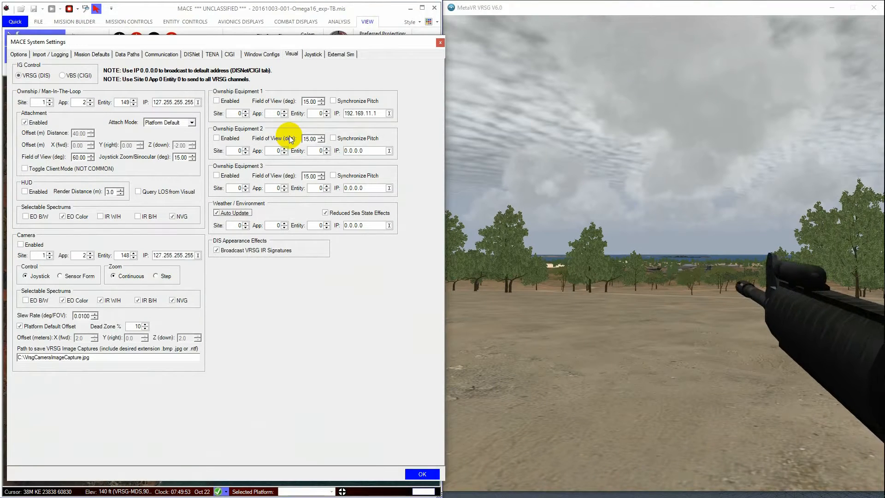
{"action": "left_click", "coordinate": [159, 102]}
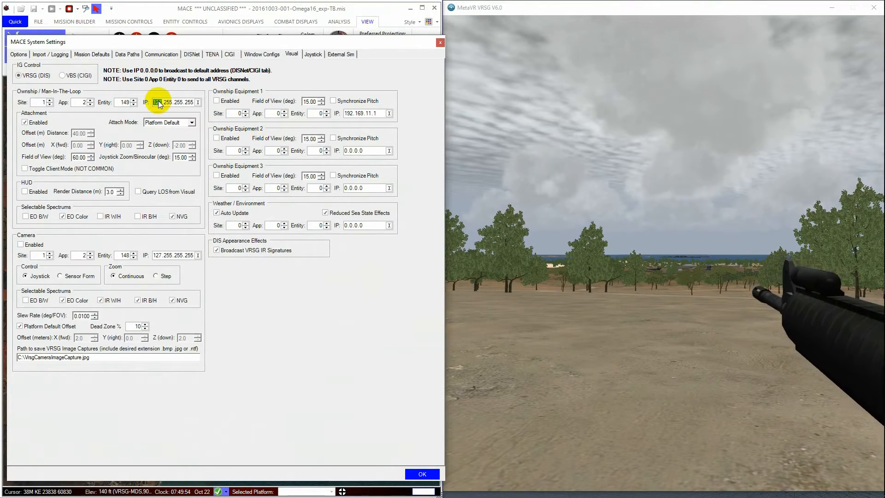
{"action": "type", "text": "0"}
{"action": "left_click", "coordinate": [163, 103]}
{"action": "type", "text": "0"}
{"action": "left_click", "coordinate": [172, 102]}
{"action": "type", "text": "0"}
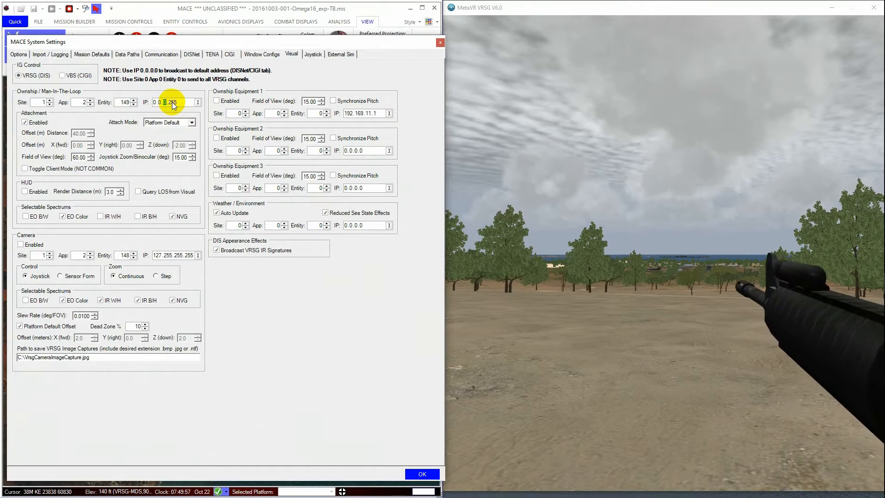
{"action": "type", "text": "0"}
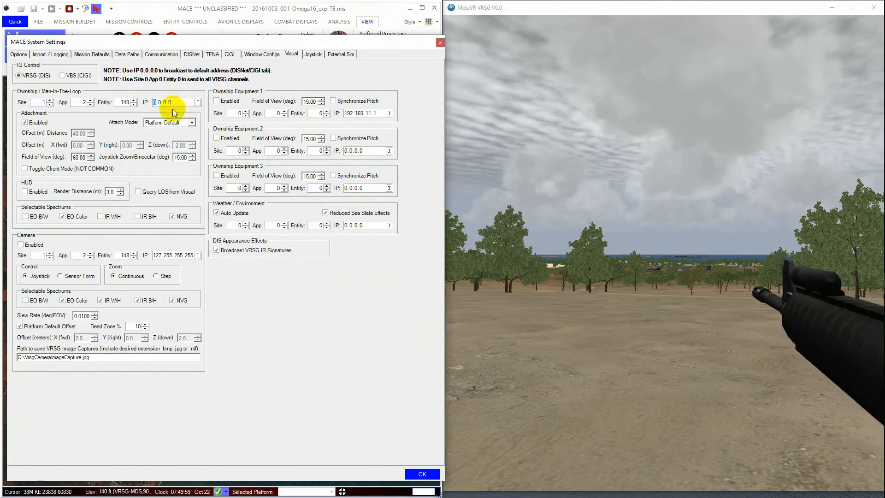
- Set the Ownship Equipment 1 IP address to 127.255.255.255
{"action": "left_click", "coordinate": [348, 113]}
{"action": "type", "text": "12"}
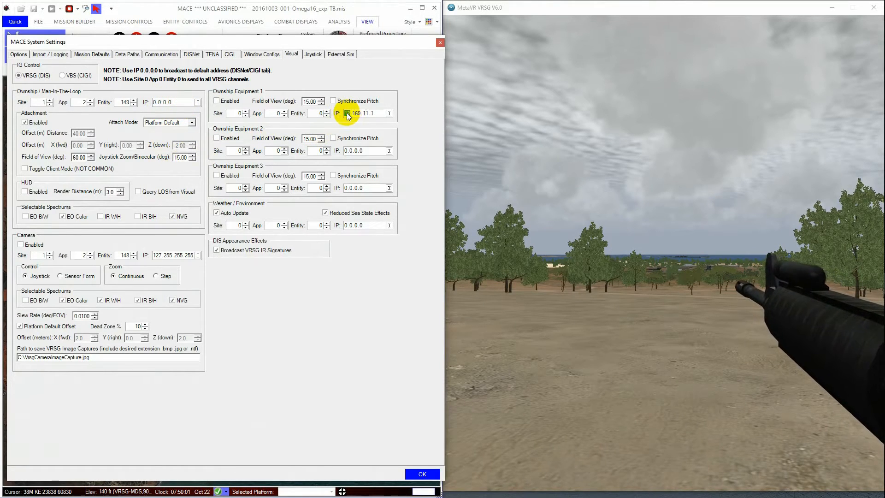
{"action": "type", "text": "7."}
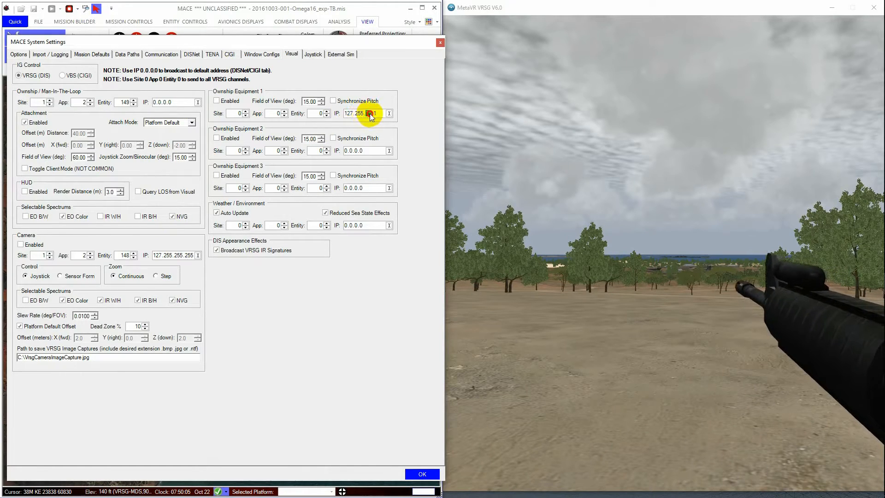
{"action": "type", "text": "255.255."}
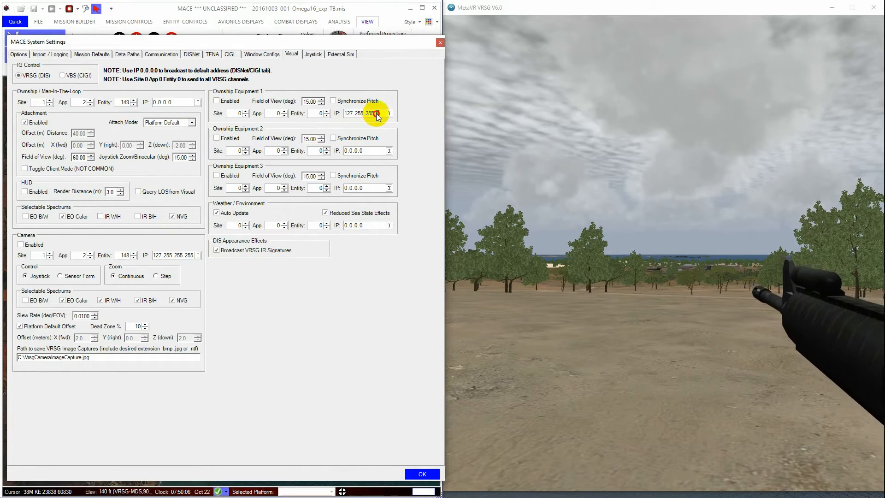
{"action": "type", "text": "255"}
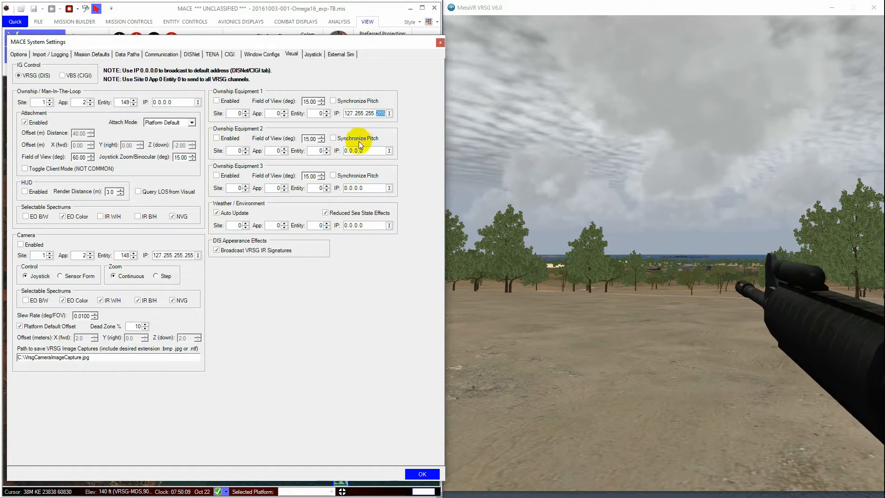
- Change the Ownship Equipment 2 IP address to 1.168.1.0
{"action": "left_click", "coordinate": [346, 149]}
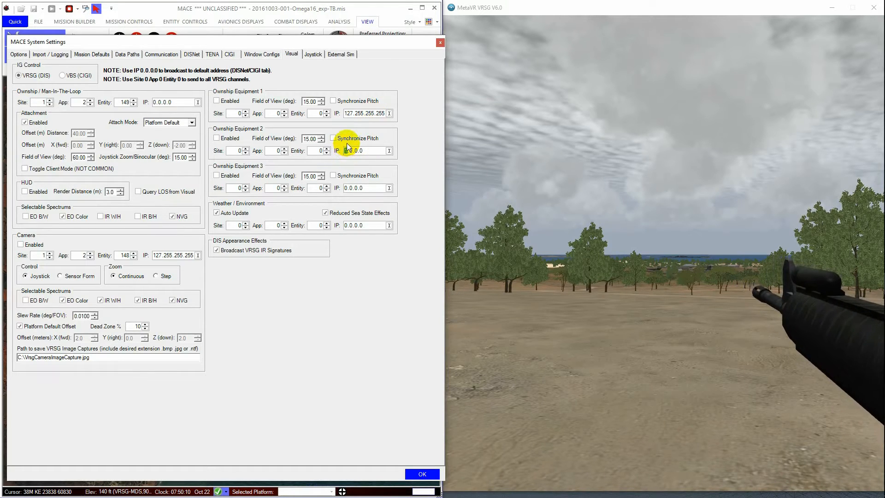
{"action": "type", "text": "192."}
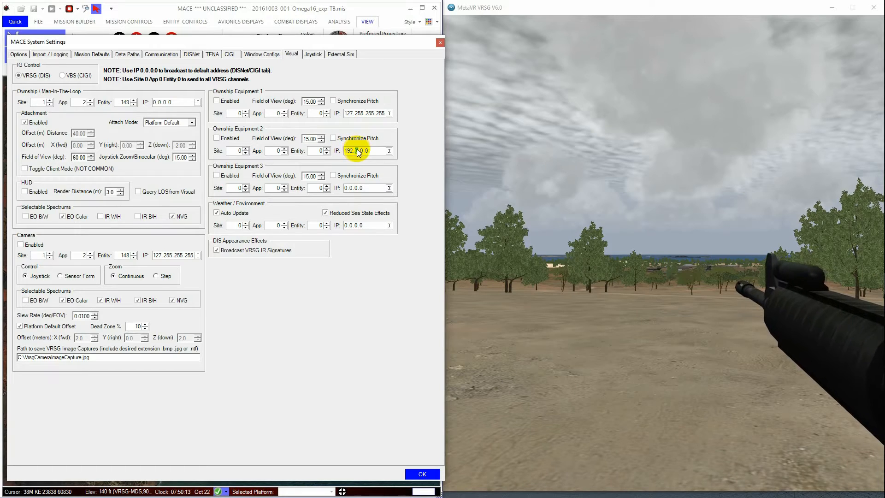
{"action": "type", "text": "168.1"}
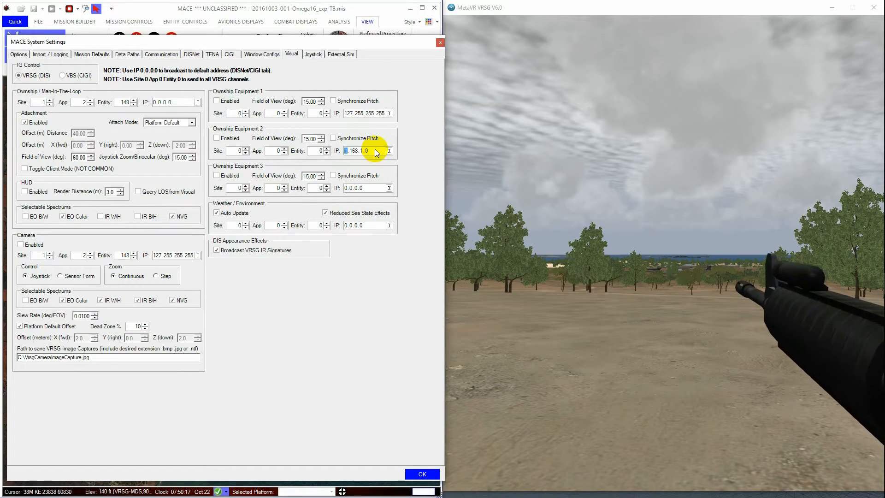
- Check the Weather / Environment IP address and confirm the system settings
{"action": "left_click", "coordinate": [346, 226]}
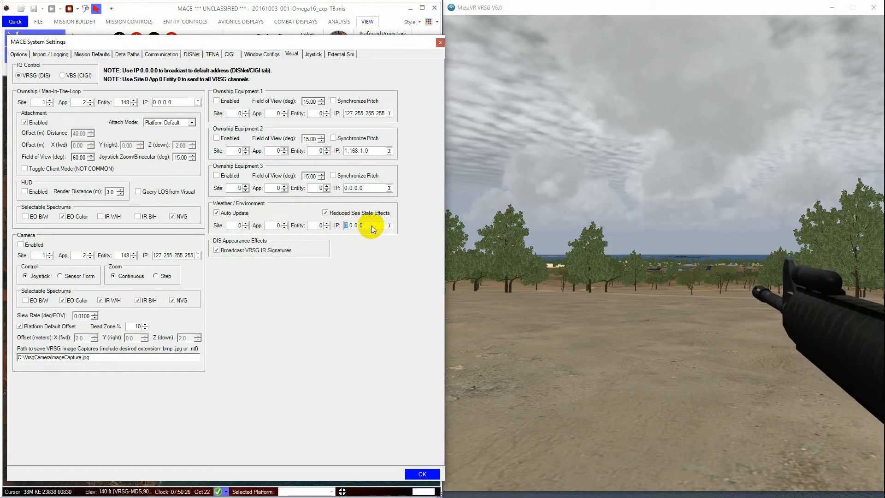
{"action": "mouse_move", "coordinate": [371, 226]}
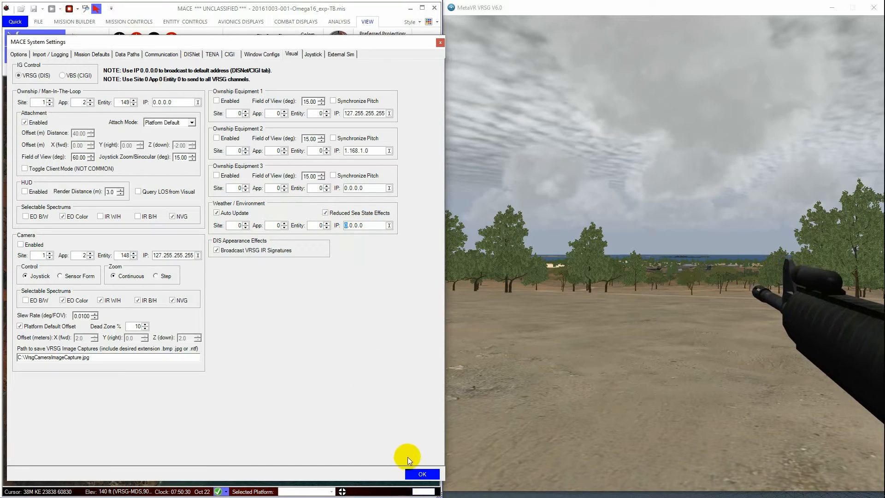
{"action": "left_click", "coordinate": [421, 472]}
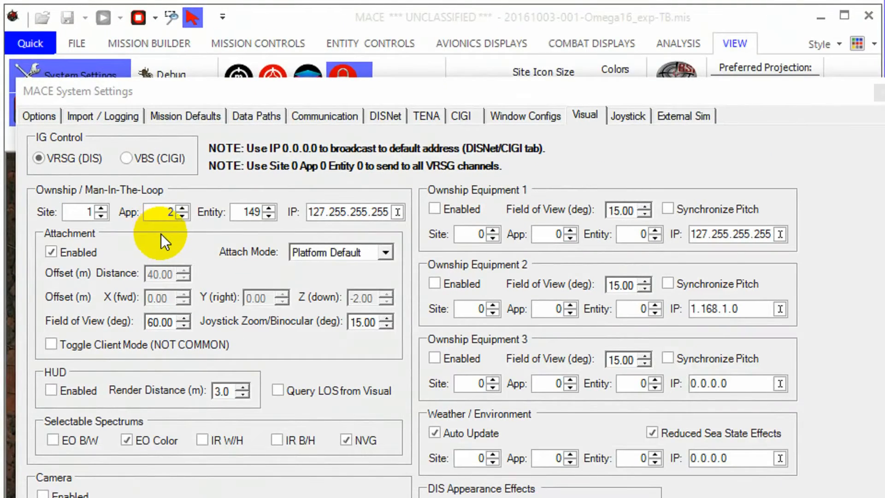
- Set the ownship attach mode to Tether Fixed and disable the attachment in the visual settings
{"action": "left_click", "coordinate": [392, 253]}
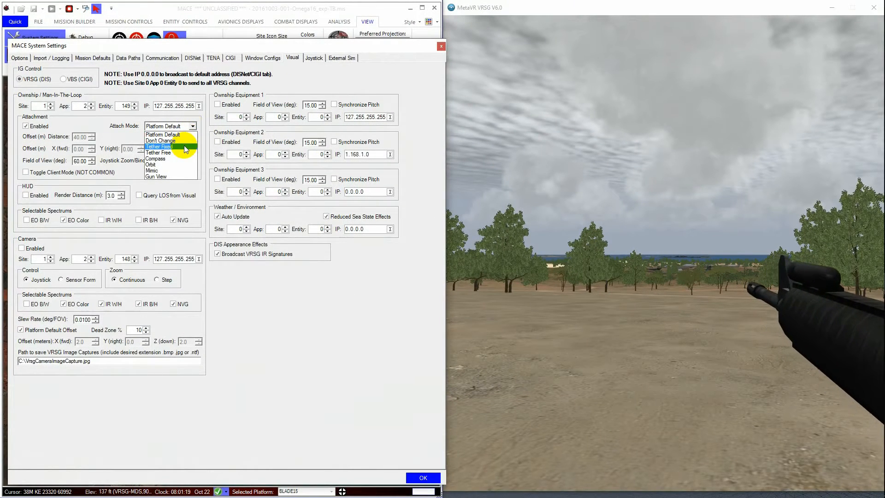
{"action": "left_click", "coordinate": [184, 146]}
{"action": "left_click", "coordinate": [40, 128]}
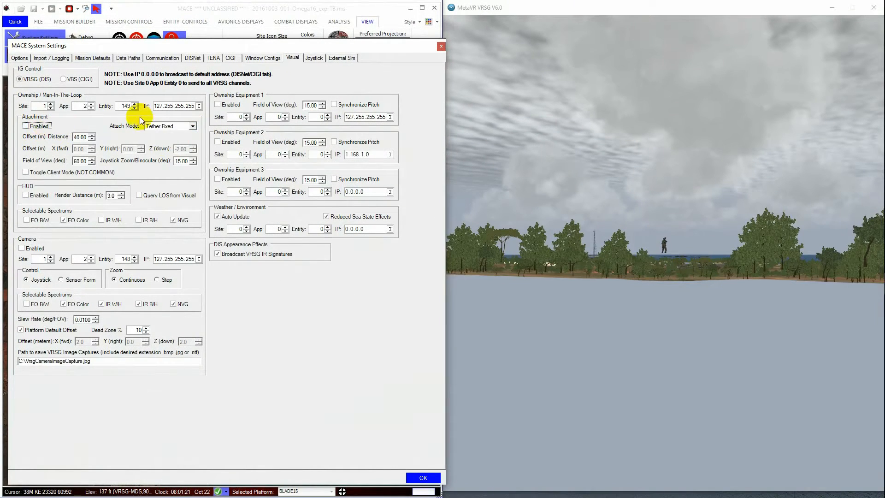
- Set the ownship attach mode to Orbit and enable the attachment again
{"action": "left_click", "coordinate": [159, 126]}
{"action": "left_click", "coordinate": [152, 165]}
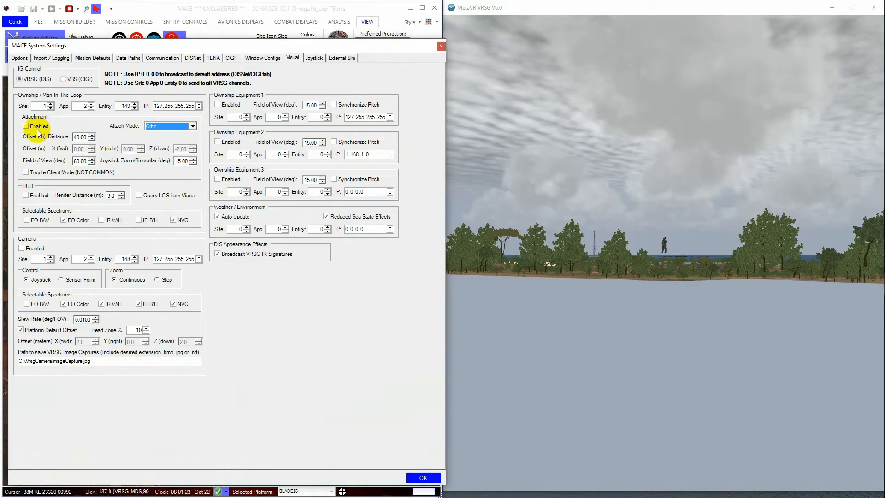
{"action": "left_click", "coordinate": [40, 126]}
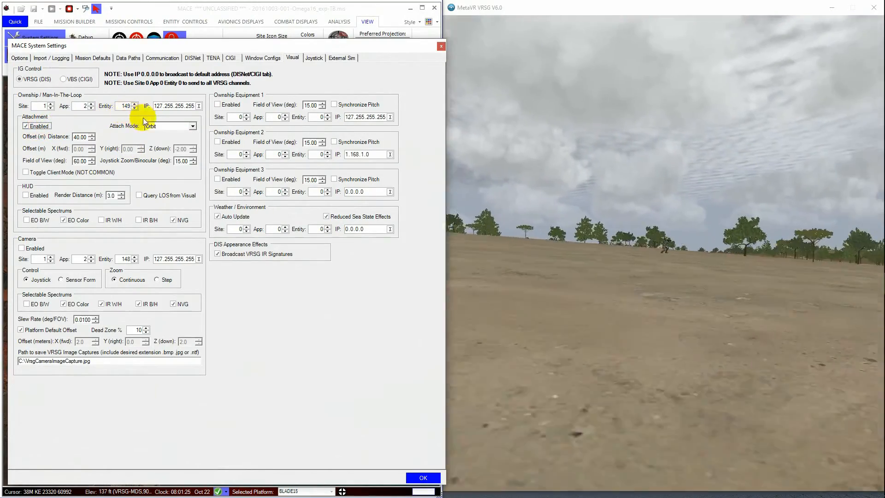
- Switch the ownship attach mode to Mimic and turn the attachment off
{"action": "left_click", "coordinate": [159, 126]}
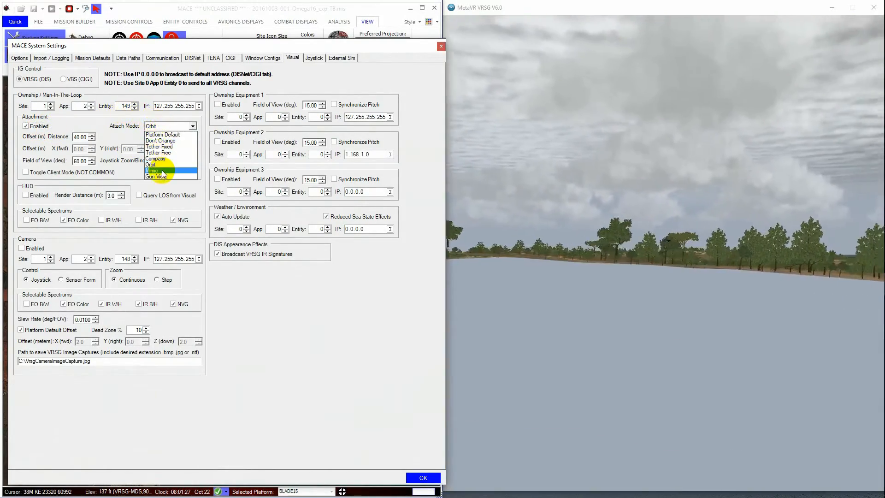
{"action": "left_click", "coordinate": [157, 170]}
{"action": "left_click", "coordinate": [44, 129]}
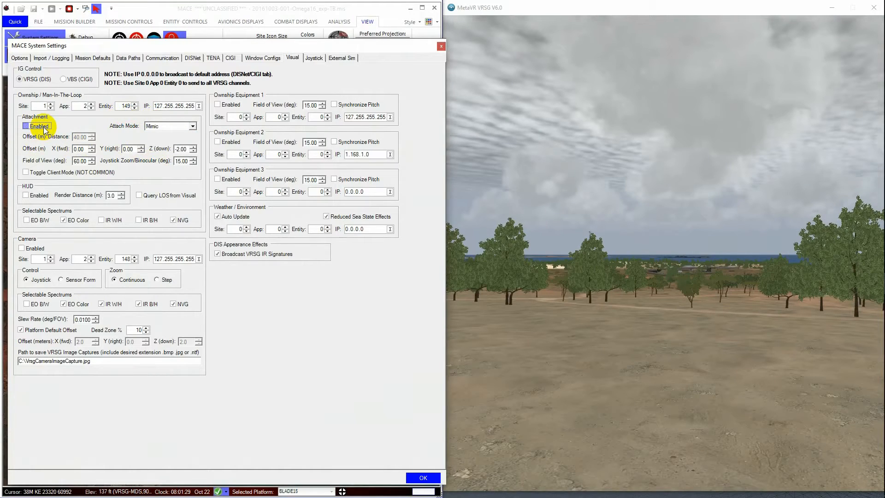
- Set the ownship attach mode to Platform Default and enable the attachment
{"action": "left_click", "coordinate": [155, 125]}
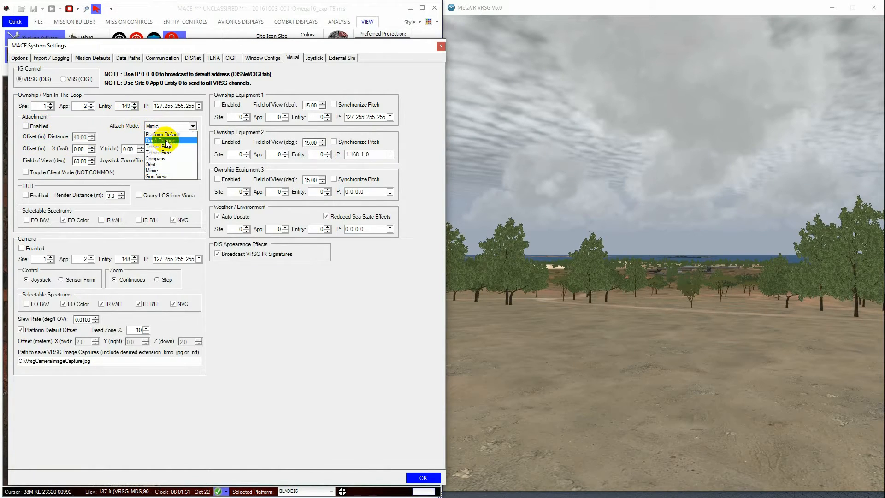
{"action": "left_click", "coordinate": [167, 135]}
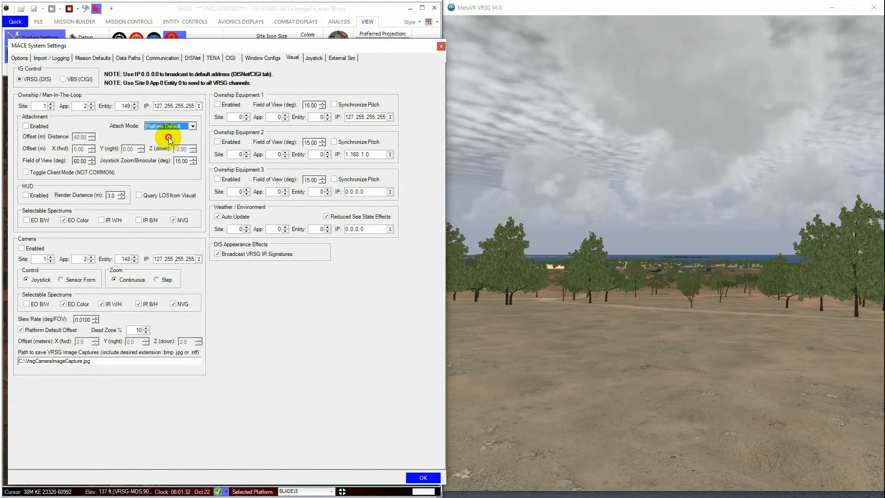
{"action": "left_click", "coordinate": [38, 126]}
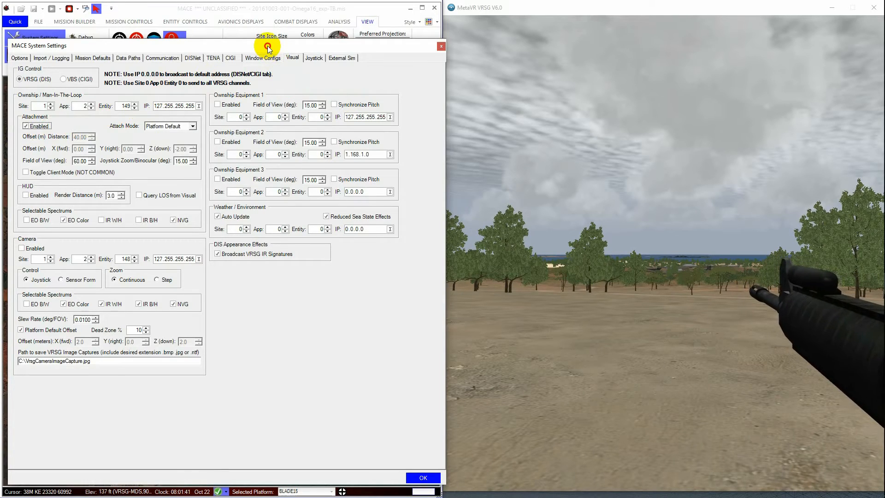
{"action": "left_click_drag", "start_coordinate": [267, 48], "coordinate": [260, 52]}
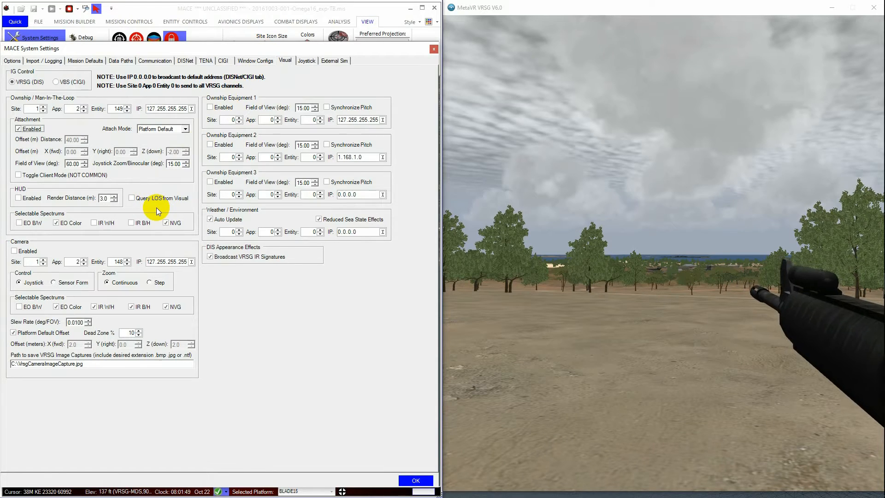
- In the VRSG dashboard's attach offsets, toggle Display Vehicle off and on again, accept the offsets and close the dashboard
{"action": "left_click", "coordinate": [533, 195]}
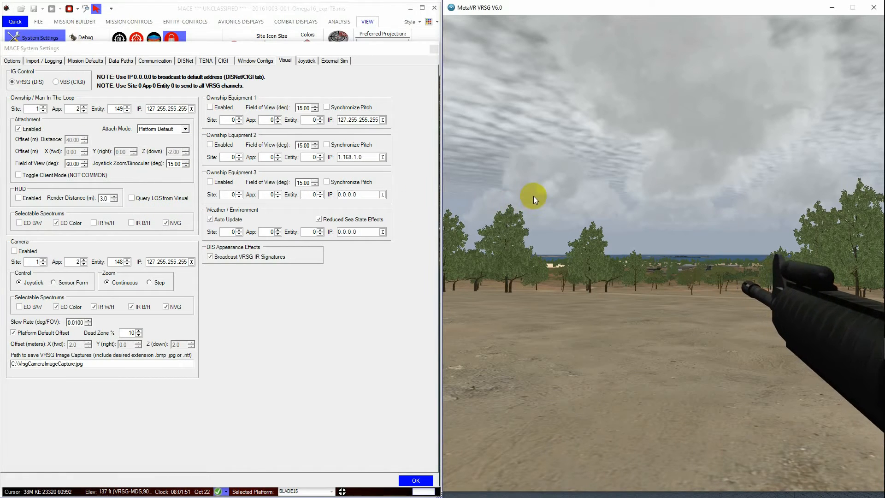
{"action": "key", "text": "Escape"}
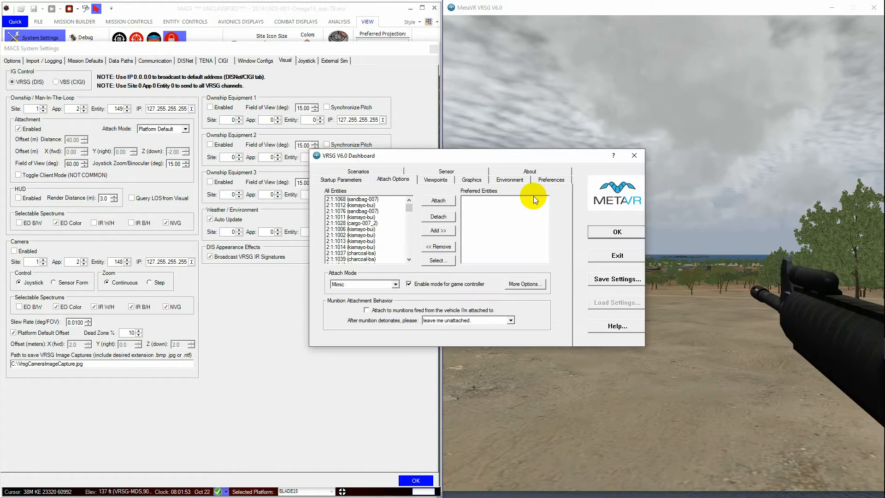
{"action": "left_click", "coordinate": [342, 179]}
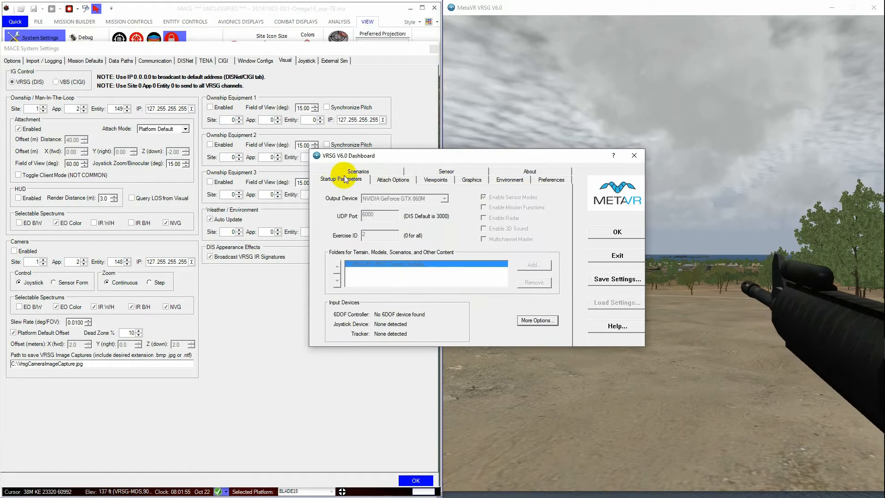
{"action": "left_click", "coordinate": [375, 180]}
{"action": "left_click", "coordinate": [518, 286]}
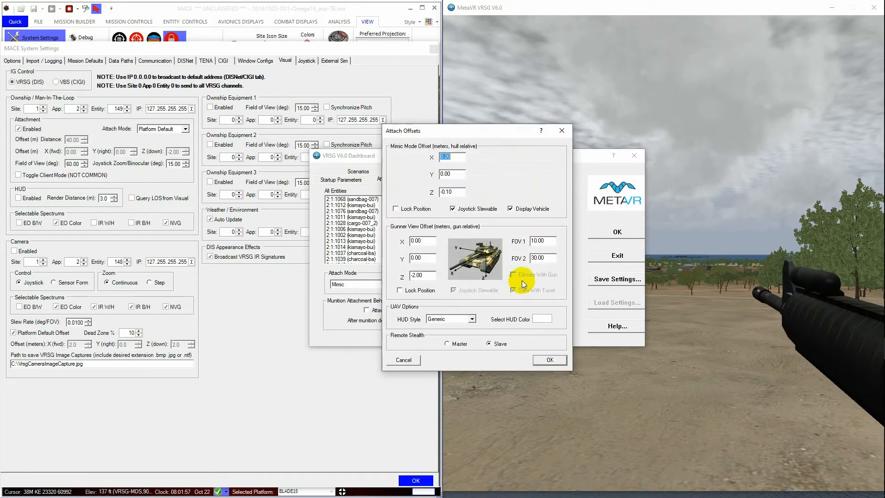
{"action": "left_click", "coordinate": [543, 208]}
{"action": "left_click", "coordinate": [543, 209]}
{"action": "left_click", "coordinate": [540, 360]}
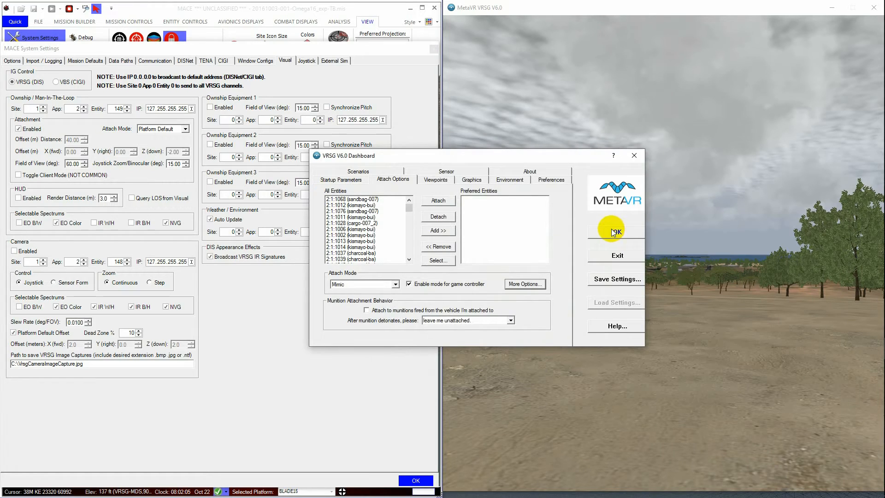
{"action": "left_click", "coordinate": [613, 231]}
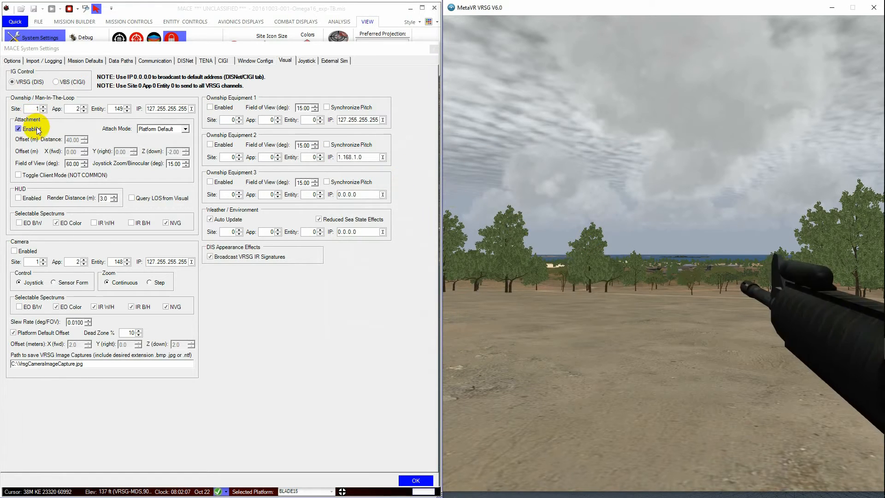
- Enable the ownship HUD with a render distance of 4.0 m and turn on Query LOS from Visual
{"action": "left_click", "coordinate": [37, 200]}
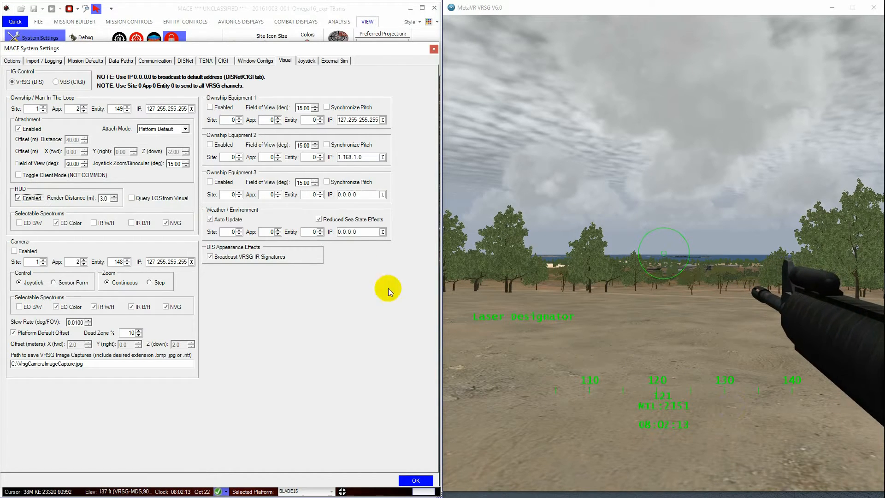
{"action": "left_click", "coordinate": [113, 200]}
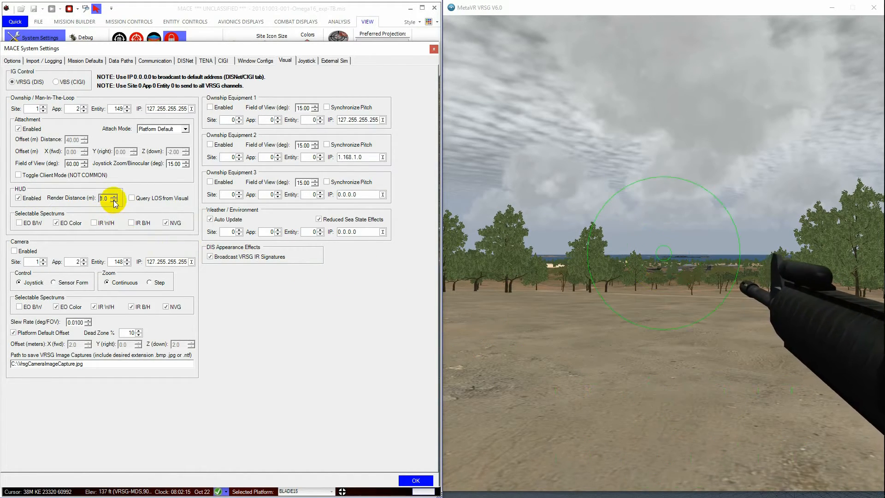
{"action": "left_click", "coordinate": [117, 196]}
{"action": "left_click", "coordinate": [117, 196]}
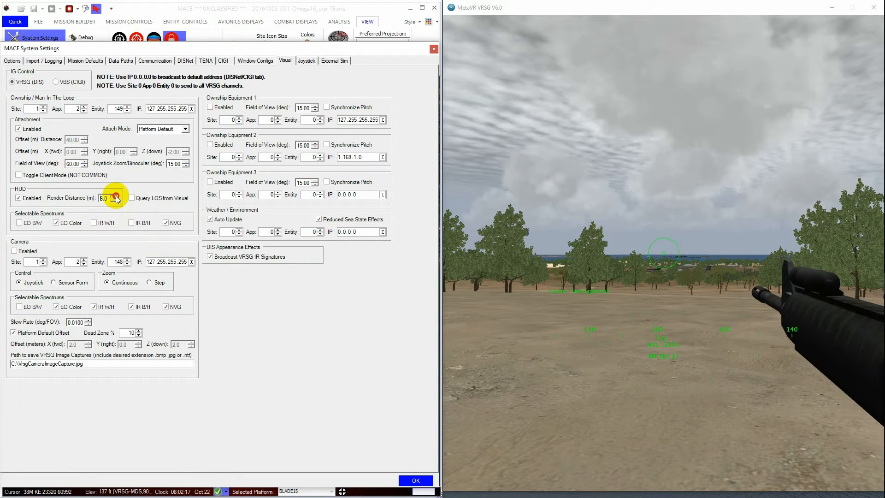
{"action": "left_click", "coordinate": [116, 197]}
{"action": "left_click", "coordinate": [113, 201]}
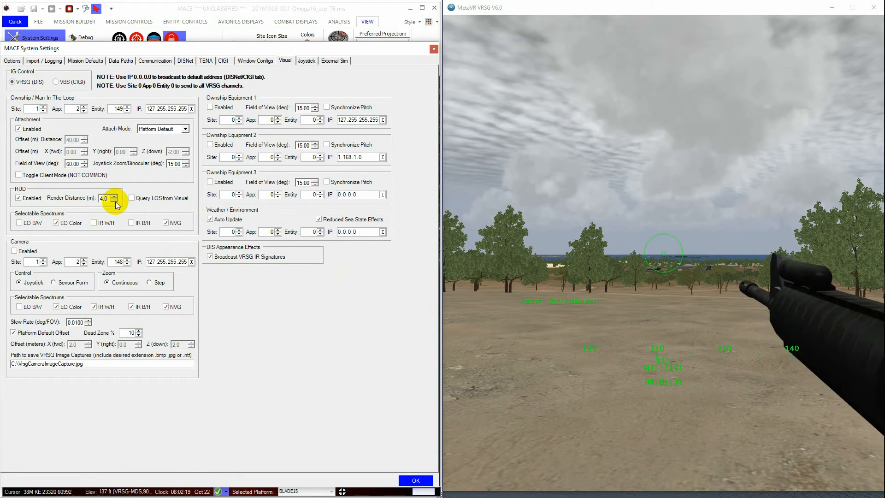
{"action": "left_click", "coordinate": [115, 201]}
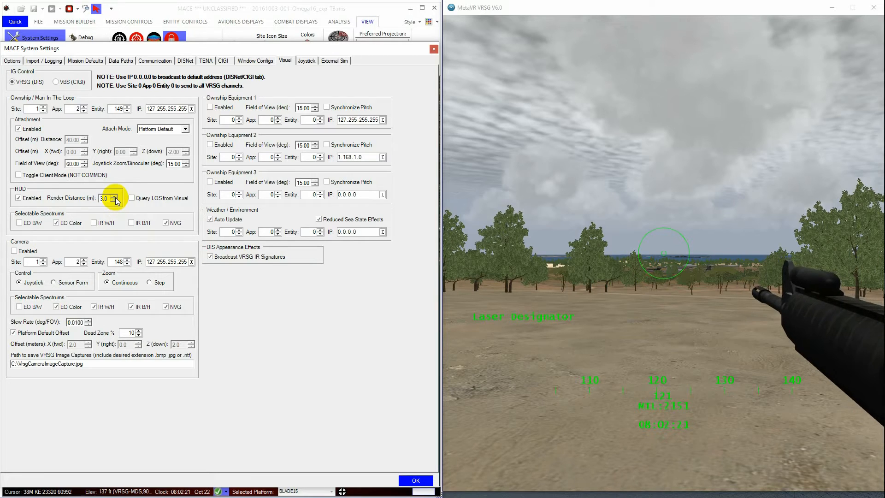
{"action": "left_click", "coordinate": [116, 197]}
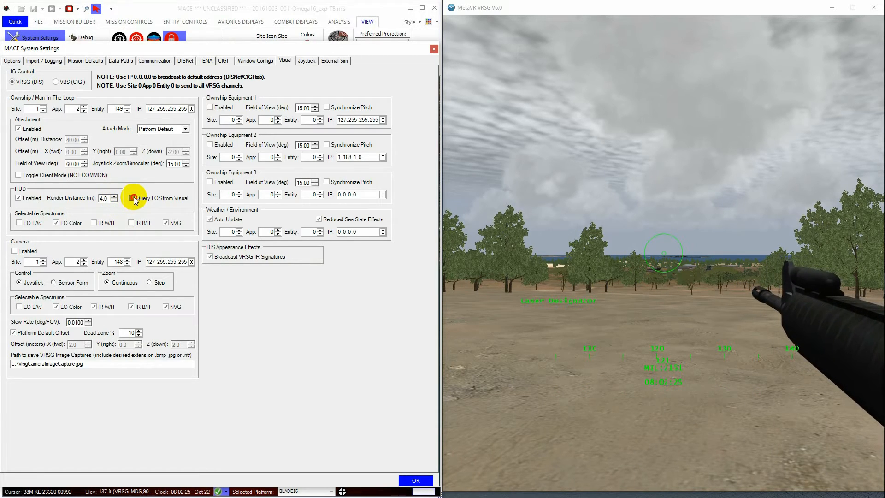
{"action": "left_click", "coordinate": [133, 198]}
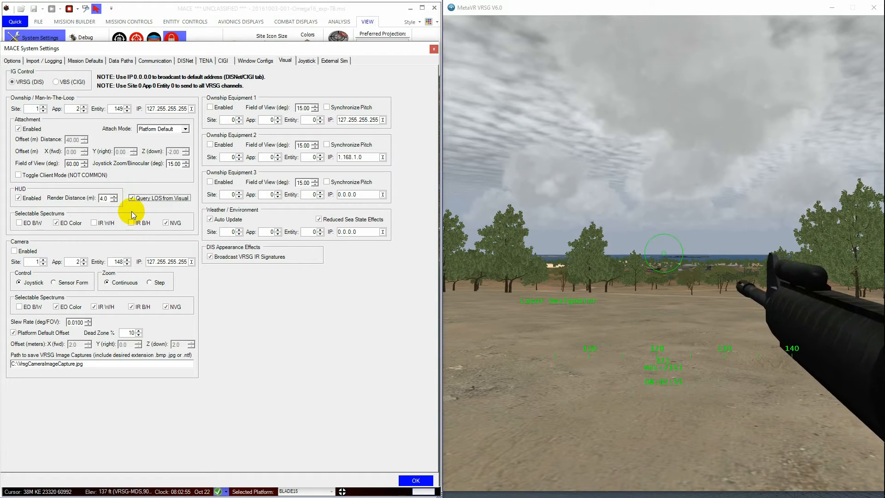
- Reduce the ownship field of view to 50 degrees
{"action": "left_click", "coordinate": [85, 166]}
{"action": "left_click", "coordinate": [86, 165]}
{"action": "left_click", "coordinate": [85, 165]}
{"action": "left_click", "coordinate": [85, 166]}
{"action": "left_click", "coordinate": [85, 166]}
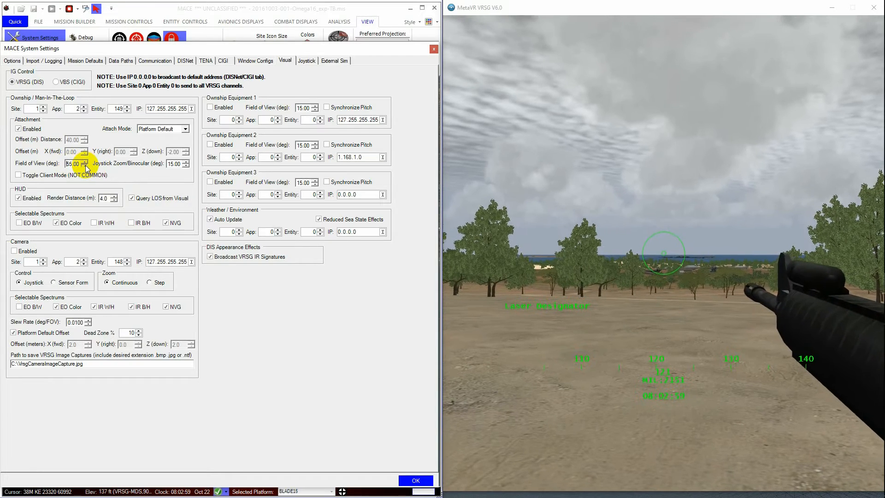
{"action": "left_click", "coordinate": [85, 165]}
{"action": "left_click", "coordinate": [85, 165]}
{"action": "left_click", "coordinate": [86, 165]}
{"action": "left_click", "coordinate": [85, 166]}
{"action": "left_click", "coordinate": [85, 165]}
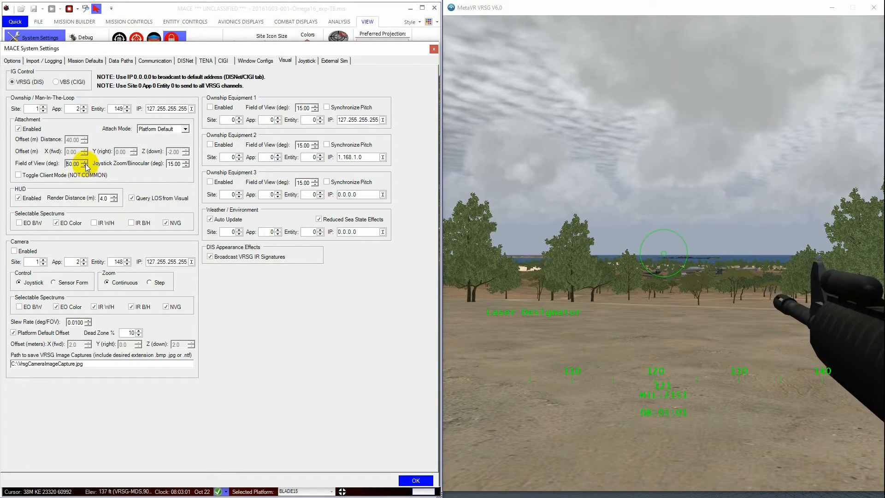
- Set the ownship field of view to 70 degrees and the Joystick Zoom/Binocular value to 10 degrees
{"action": "left_click", "coordinate": [85, 162]}
{"action": "left_click", "coordinate": [86, 162]}
{"action": "left_click", "coordinate": [85, 162]}
{"action": "left_click", "coordinate": [85, 162]}
{"action": "left_click", "coordinate": [85, 162]}
{"action": "left_click", "coordinate": [85, 161]}
{"action": "left_click", "coordinate": [86, 162]}
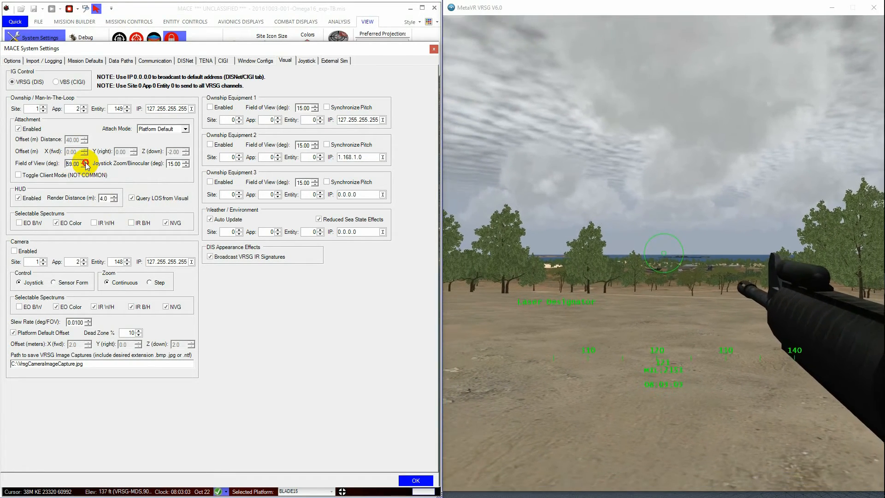
{"action": "left_click", "coordinate": [86, 162]}
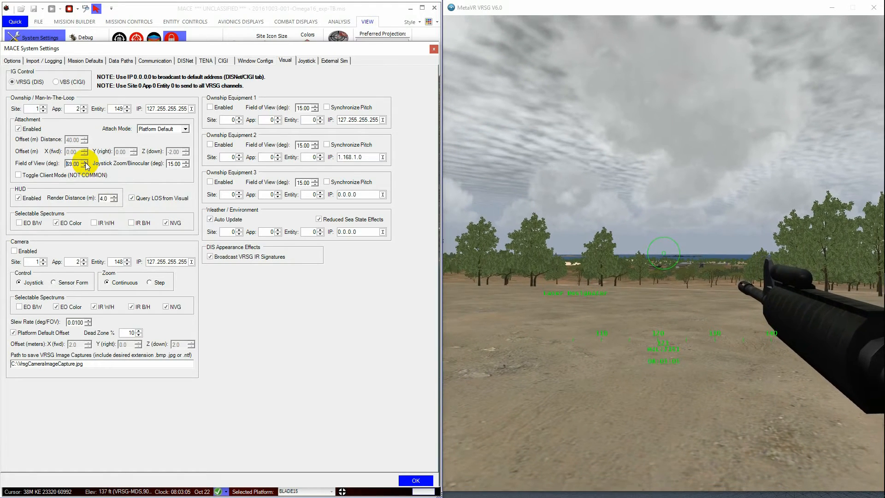
{"action": "left_click", "coordinate": [86, 161]}
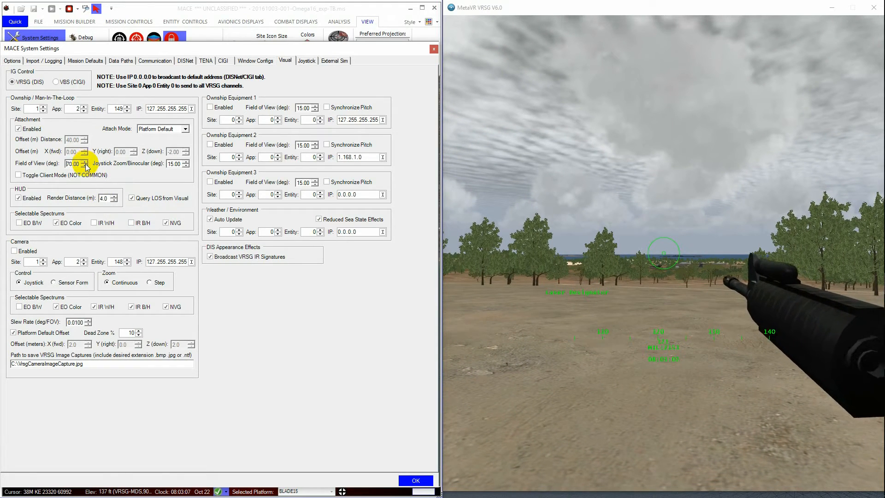
{"action": "left_click", "coordinate": [186, 166]}
{"action": "left_click", "coordinate": [186, 165]}
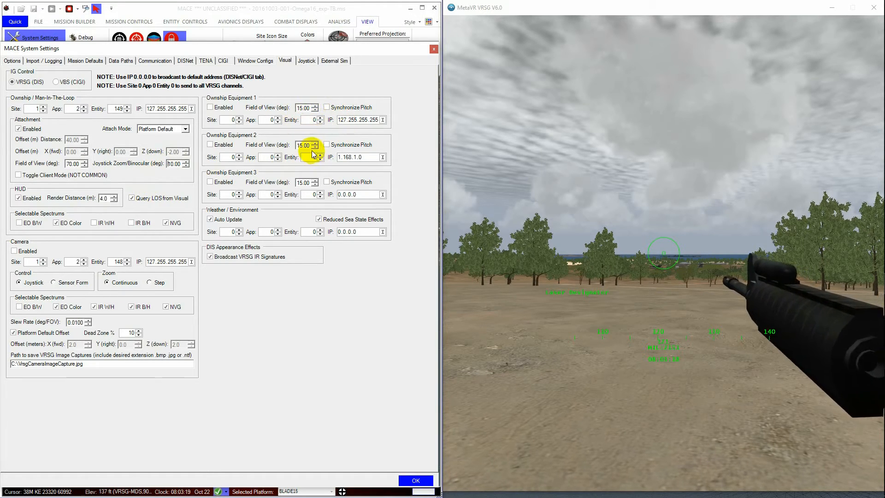
- Limit the ownship's selectable spectrums to EO Color and IR B/H
{"action": "left_click", "coordinate": [57, 223]}
{"action": "left_click", "coordinate": [104, 224]}
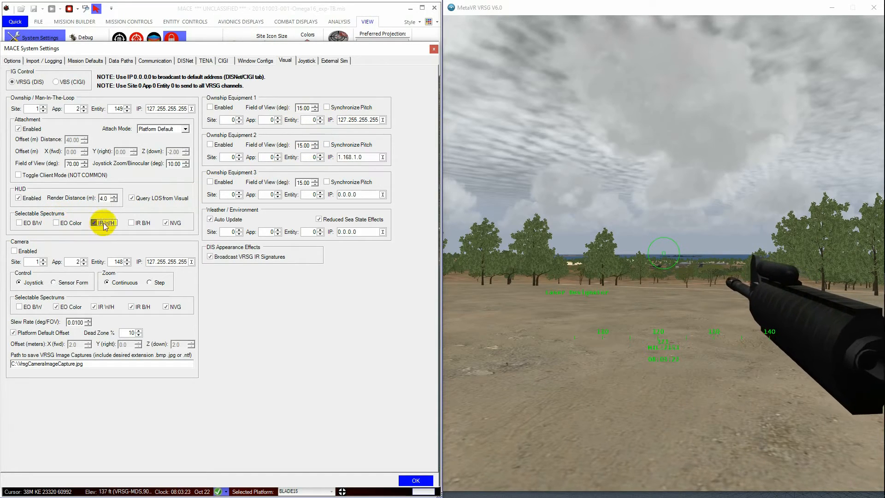
{"action": "left_click", "coordinate": [137, 224]}
{"action": "left_click", "coordinate": [169, 224]}
{"action": "left_click", "coordinate": [138, 223]}
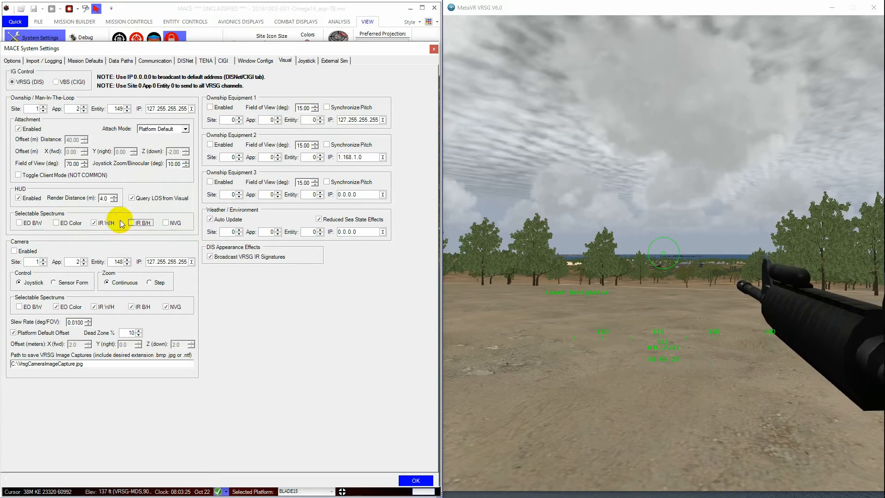
{"action": "left_click", "coordinate": [103, 223]}
{"action": "left_click", "coordinate": [58, 223]}
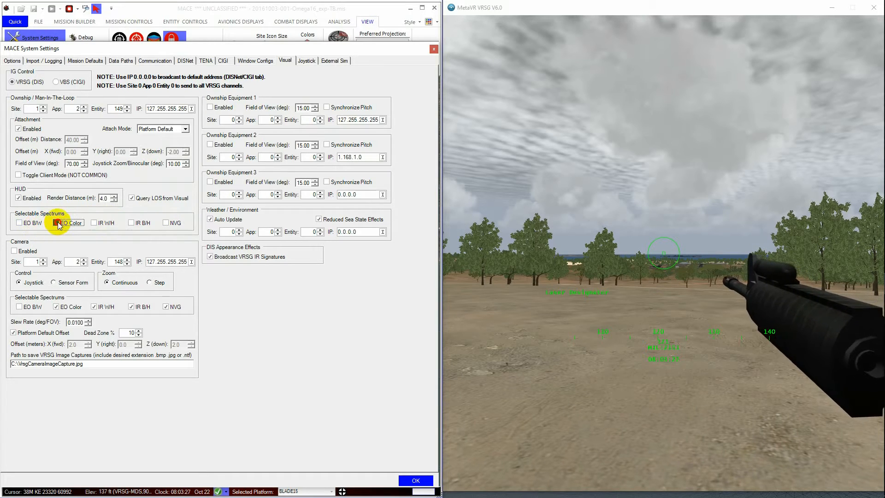
{"action": "left_click", "coordinate": [138, 223]}
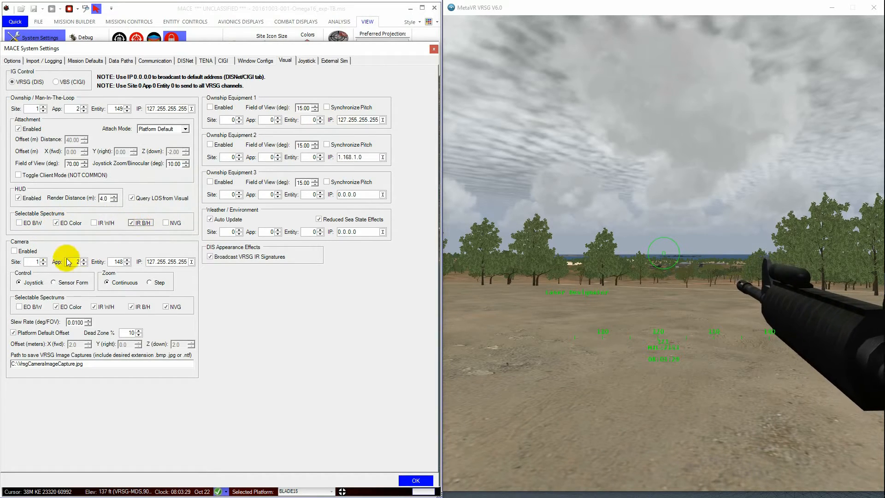
- Disable the ownship attachment, then enable the camera for entity 149
{"action": "left_click", "coordinate": [19, 129]}
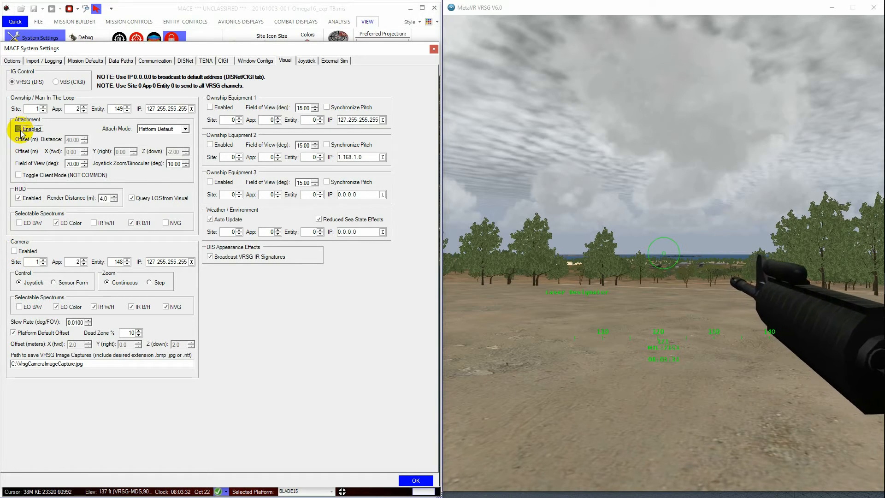
{"action": "left_click", "coordinate": [15, 250]}
{"action": "left_click", "coordinate": [128, 260]}
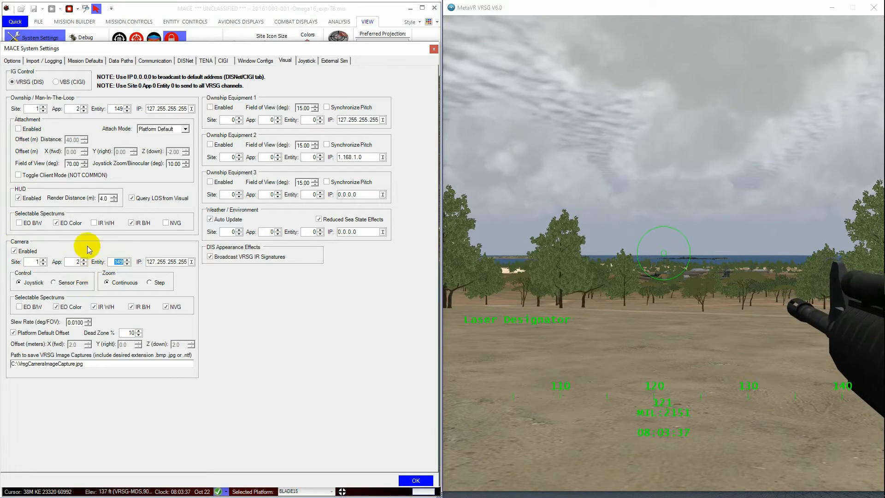
{"action": "left_click", "coordinate": [28, 196]}
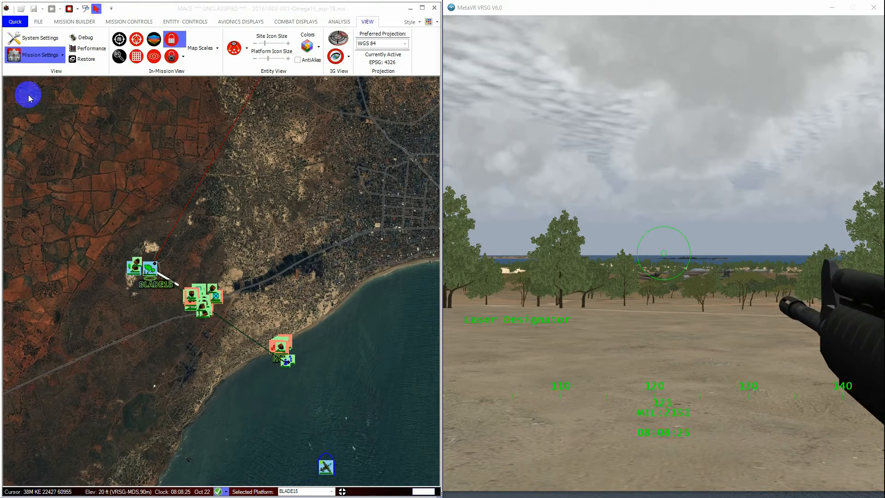
- Refresh the joystick devices in the system settings and move the settings window down to uncover the In-Mission View commands
{"action": "left_click", "coordinate": [38, 38]}
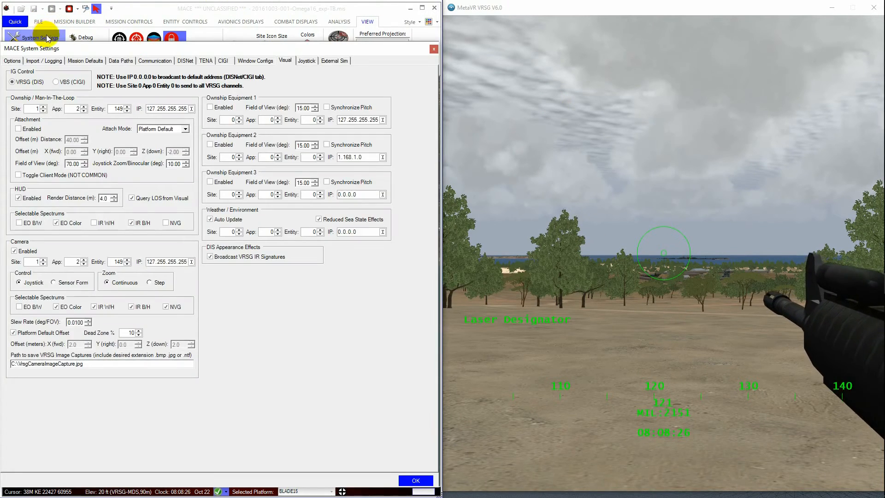
{"action": "left_click", "coordinate": [306, 61]}
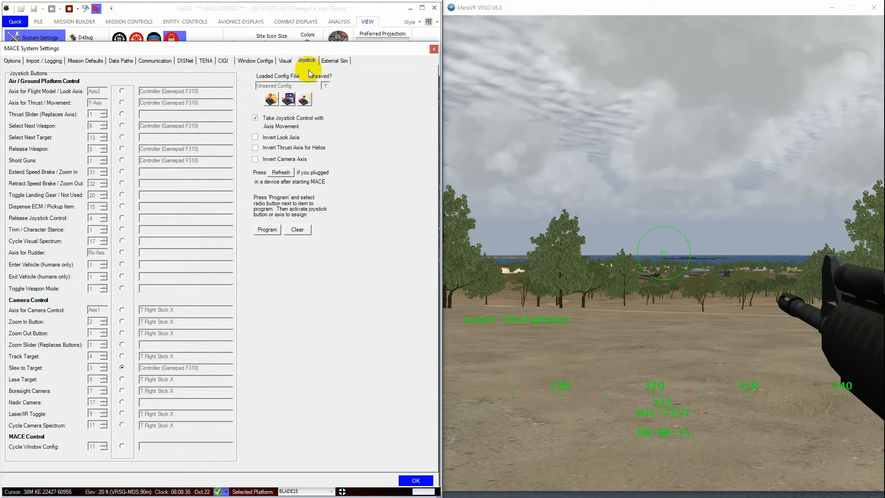
{"action": "left_click", "coordinate": [282, 174]}
{"action": "left_click", "coordinate": [282, 173]}
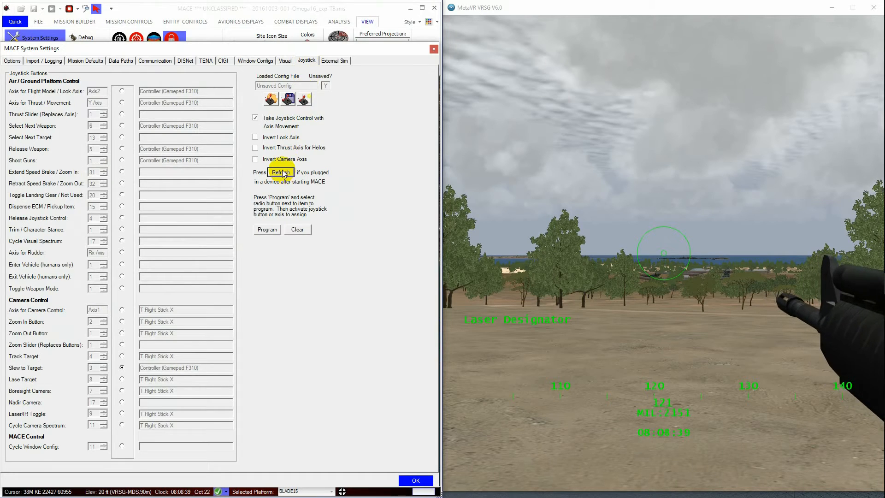
{"action": "left_click", "coordinate": [283, 171]}
{"action": "left_click", "coordinate": [283, 173]}
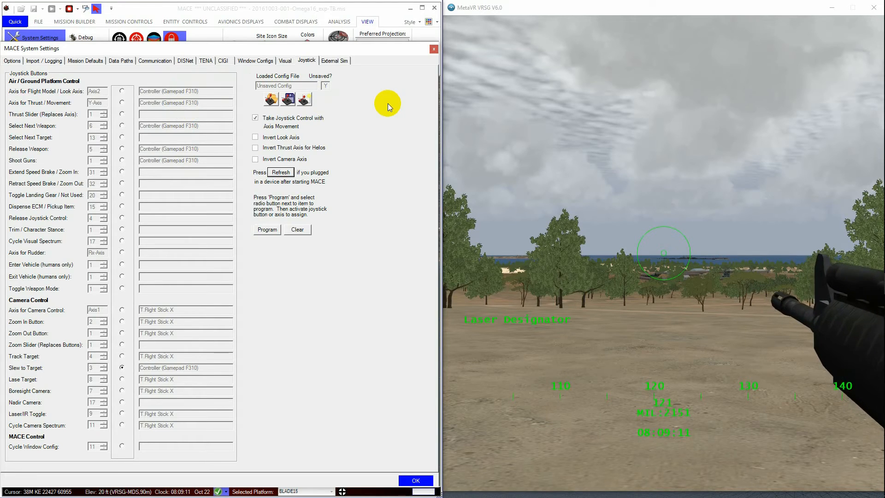
{"action": "left_click_drag", "start_coordinate": [284, 47], "coordinate": [283, 77]}
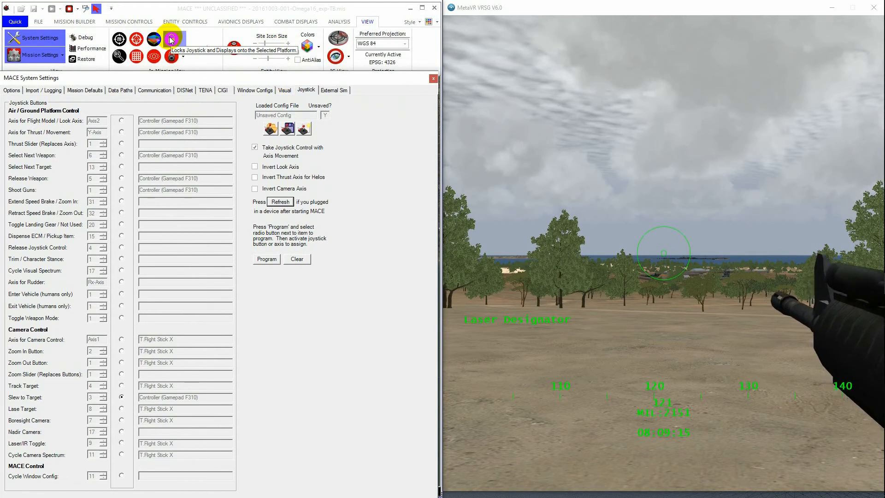
- Lock the joystick and displays onto the selected platform, and move the system settings window back up
{"action": "left_click", "coordinate": [171, 40]}
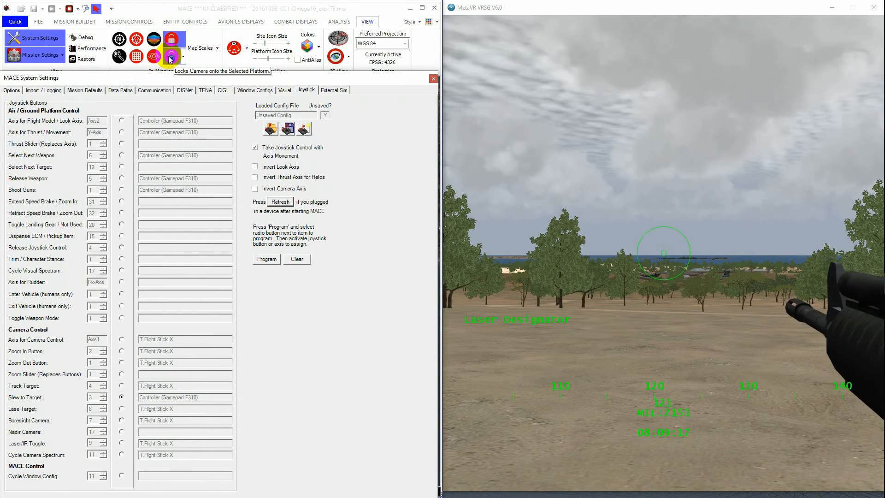
{"action": "left_click_drag", "start_coordinate": [173, 78], "coordinate": [185, 43]}
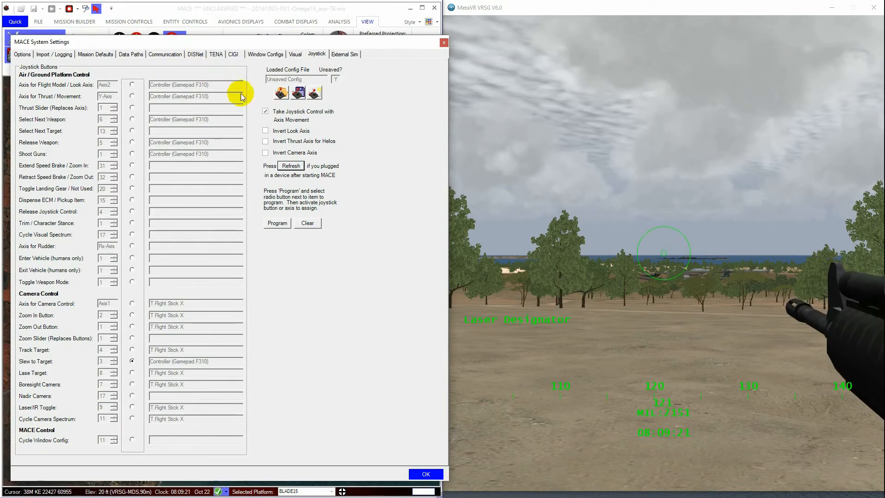
- Look through the saved joystick configuration files available for loading, leaving without loading one
{"action": "left_click", "coordinate": [280, 92]}
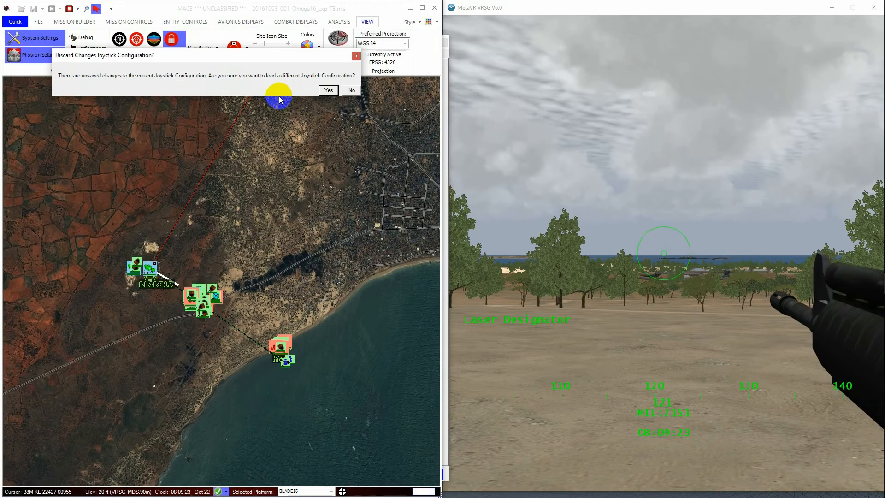
{"action": "left_click", "coordinate": [327, 90]}
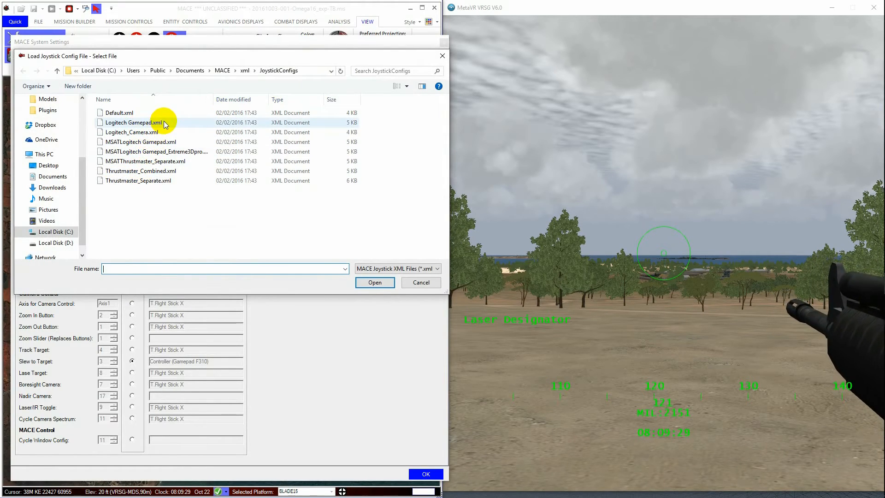
{"action": "left_click", "coordinate": [409, 283]}
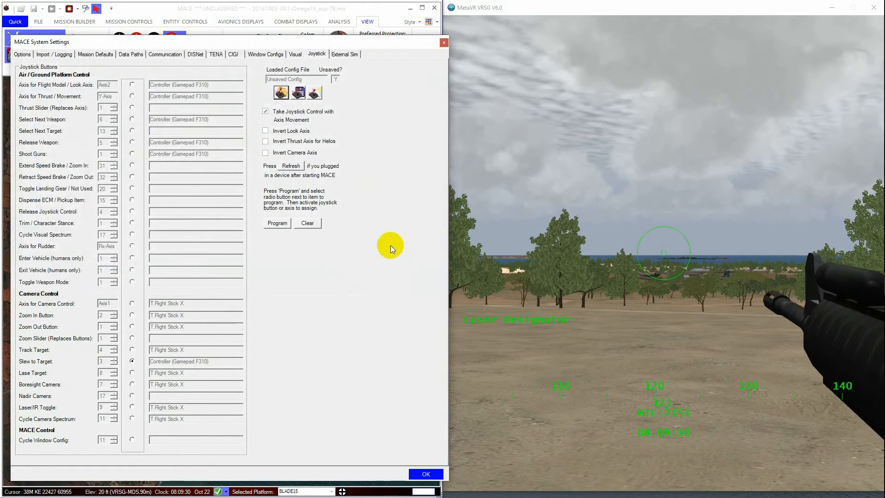
- Save the current joystick configuration as SETTINGS
{"action": "left_click", "coordinate": [298, 94]}
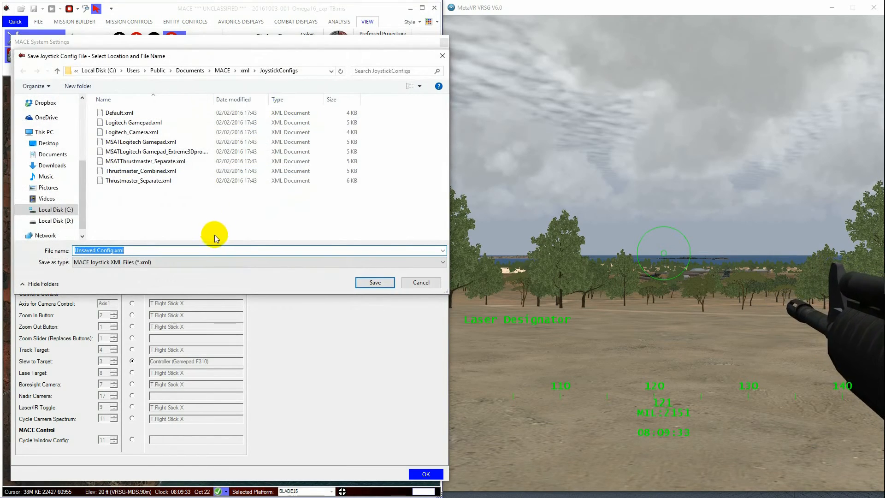
{"action": "type", "text": "SETTINGS"}
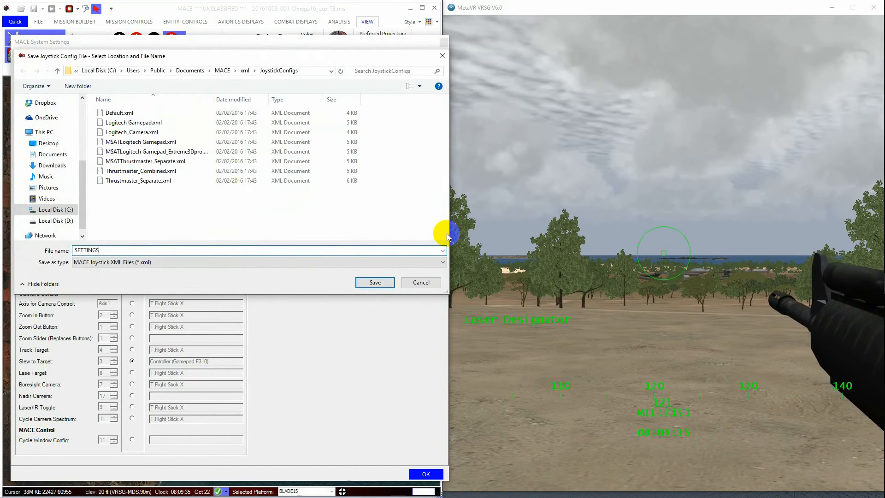
{"action": "key", "text": "Return"}
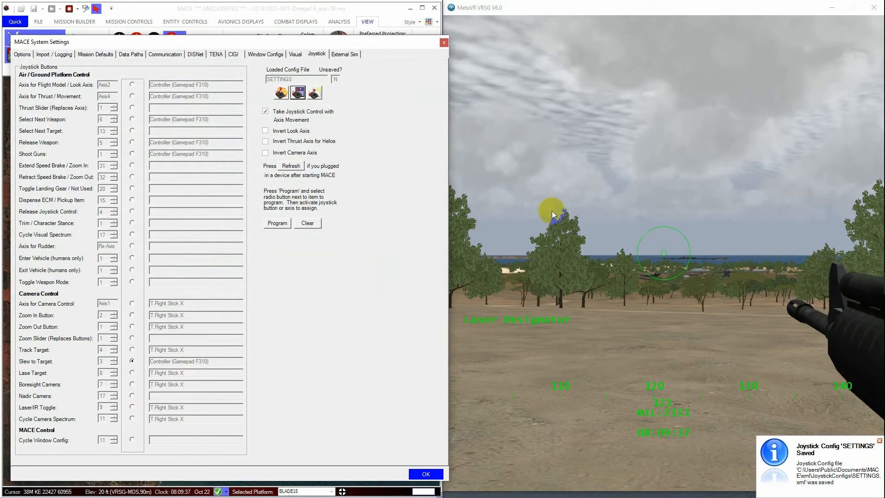
- Create a new joystick configuration and program the Gamepad F310 axes for Flight Model / Look (Axis2) and Thrust / Movement (Y-Axis)
{"action": "left_click", "coordinate": [314, 93]}
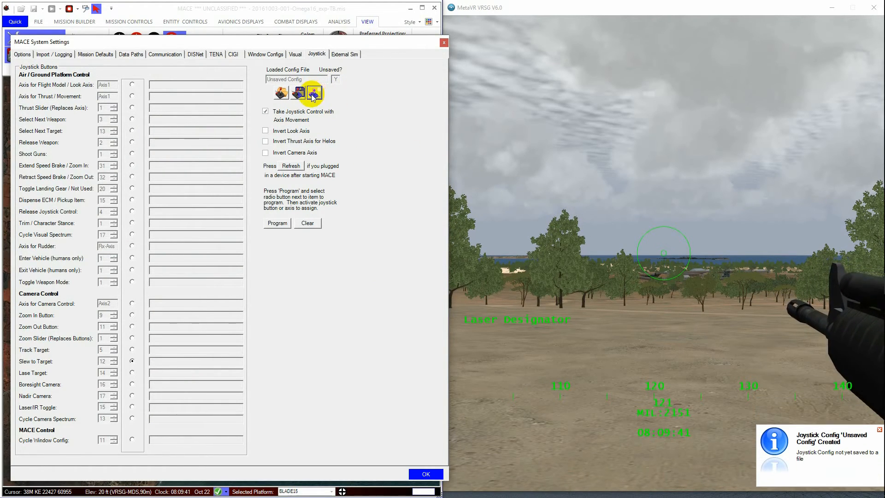
{"action": "left_click", "coordinate": [279, 224]}
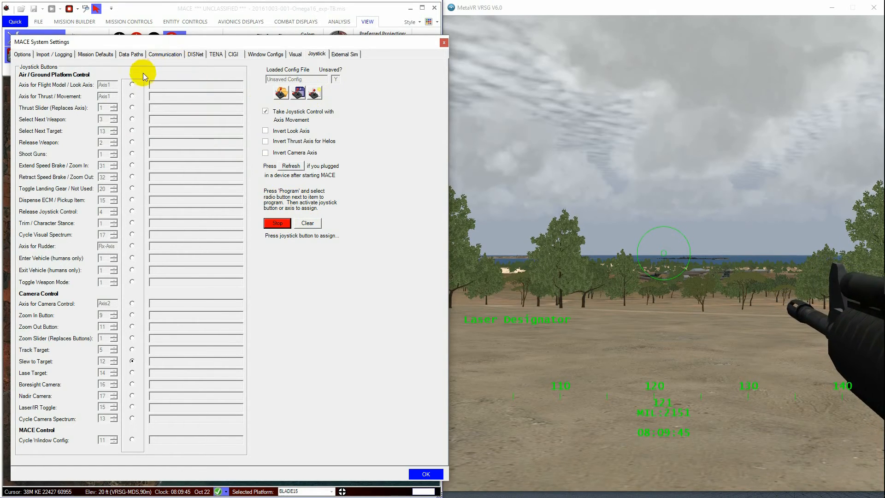
{"action": "left_click", "coordinate": [135, 86]}
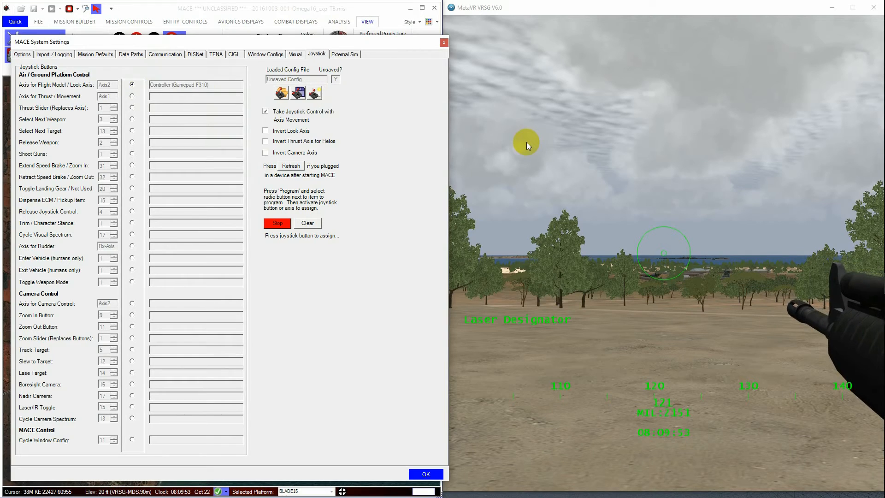
{"action": "left_click", "coordinate": [132, 95]}
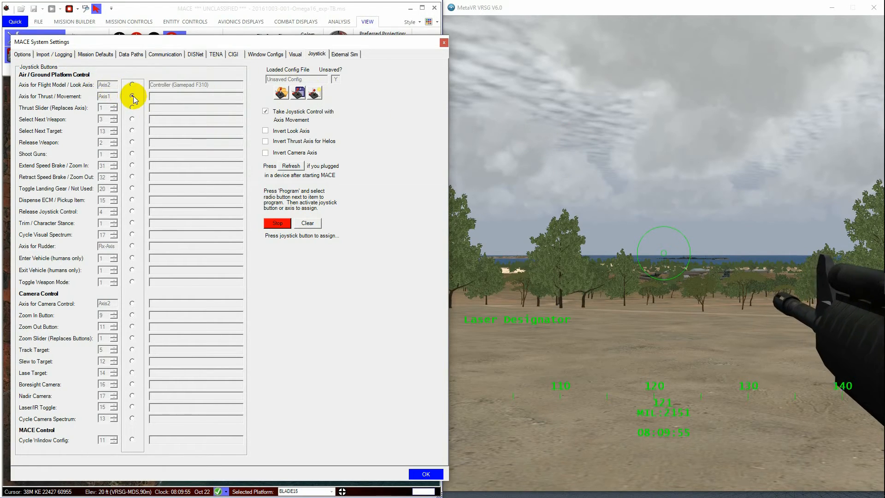
- Assign gamepad button 6 to Select Next Weapon and button 5 to Release Weapon, and stop programming
{"action": "left_click", "coordinate": [132, 119]}
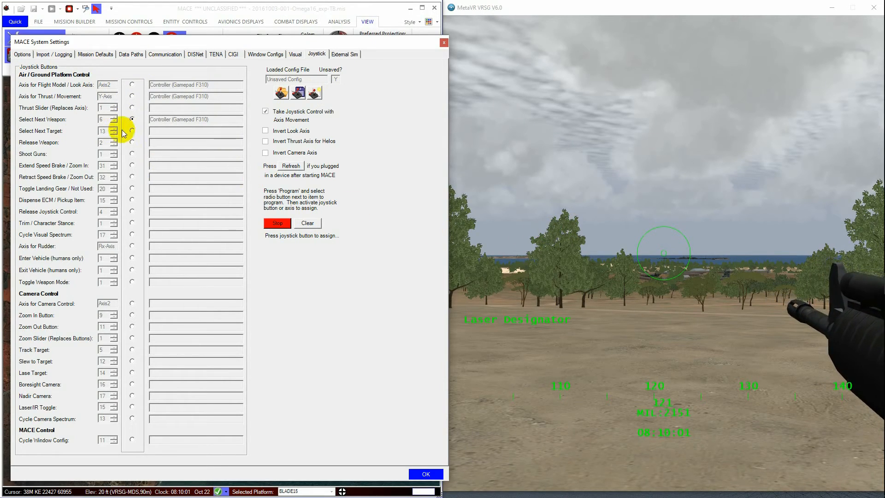
{"action": "left_click", "coordinate": [132, 142]}
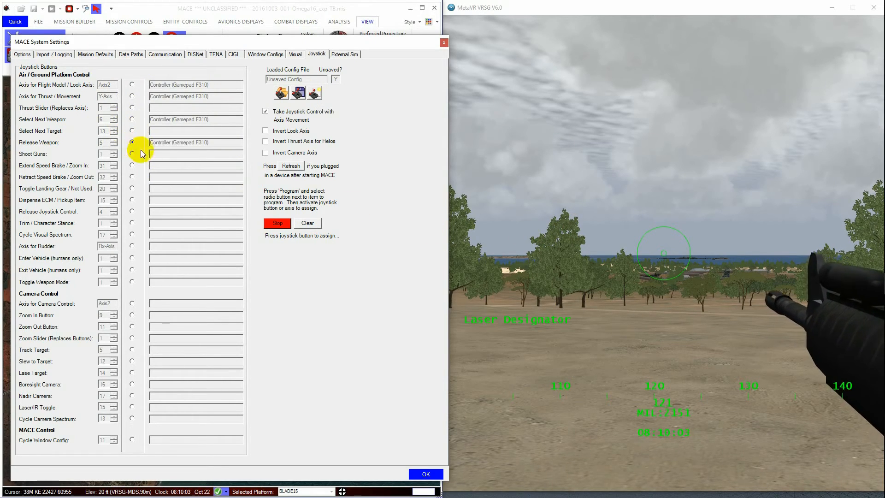
{"action": "left_click", "coordinate": [276, 224]}
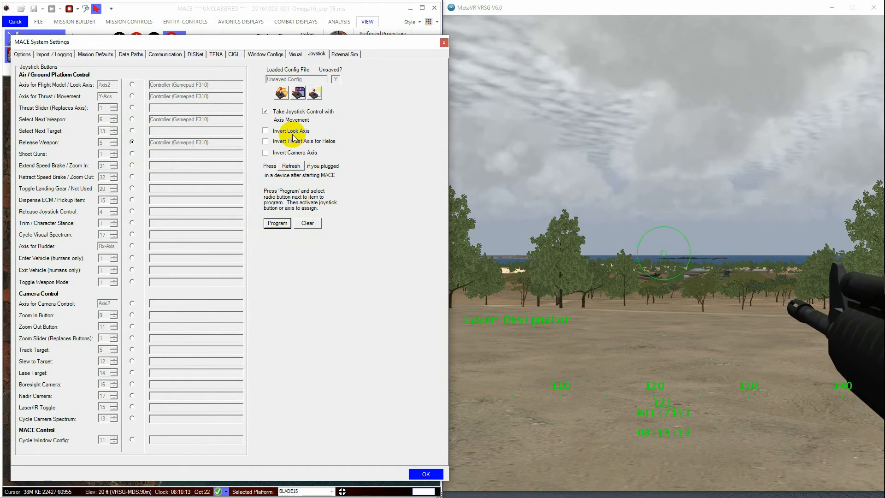
- Switch to MetaVR VRSG and examine the Joystick Slewable option among the Mimic mode attach offsets
{"action": "left_click", "coordinate": [266, 112]}
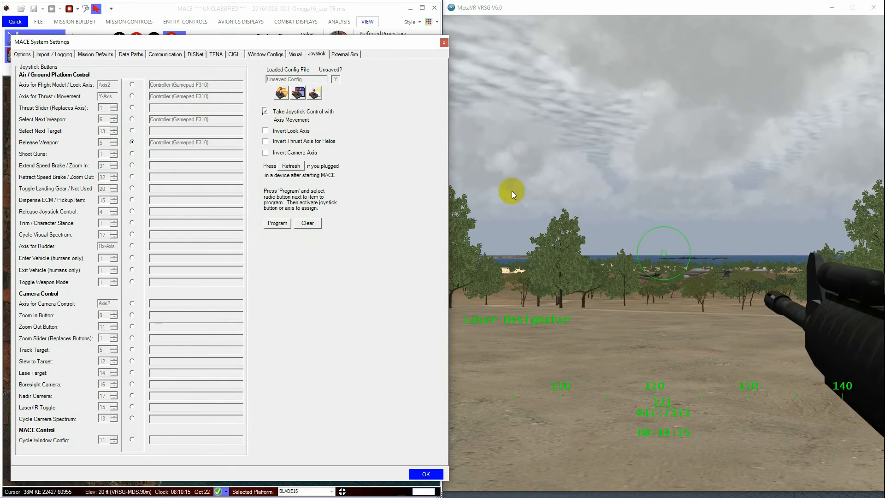
{"action": "left_click", "coordinate": [643, 235]}
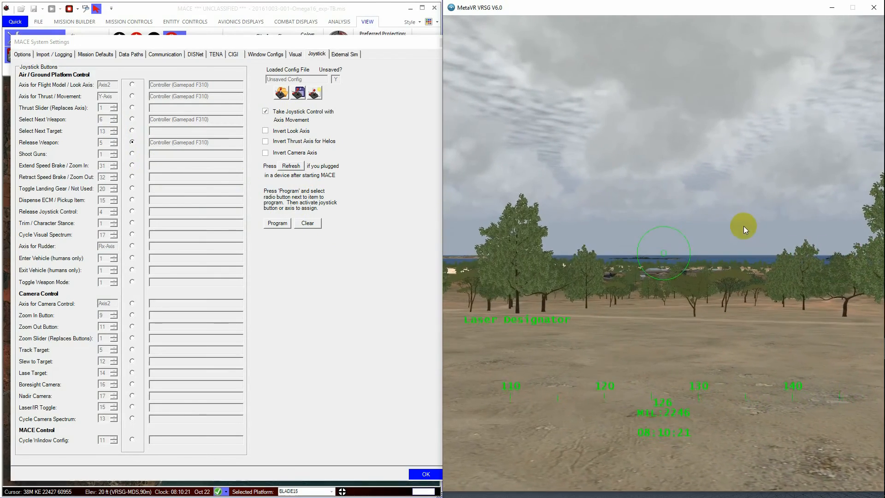
{"action": "key", "text": "Escape"}
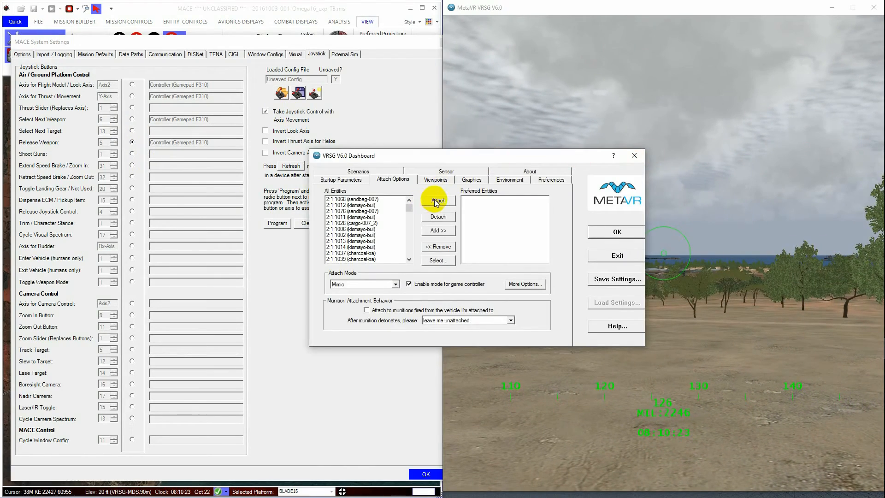
{"action": "left_click", "coordinate": [528, 284]}
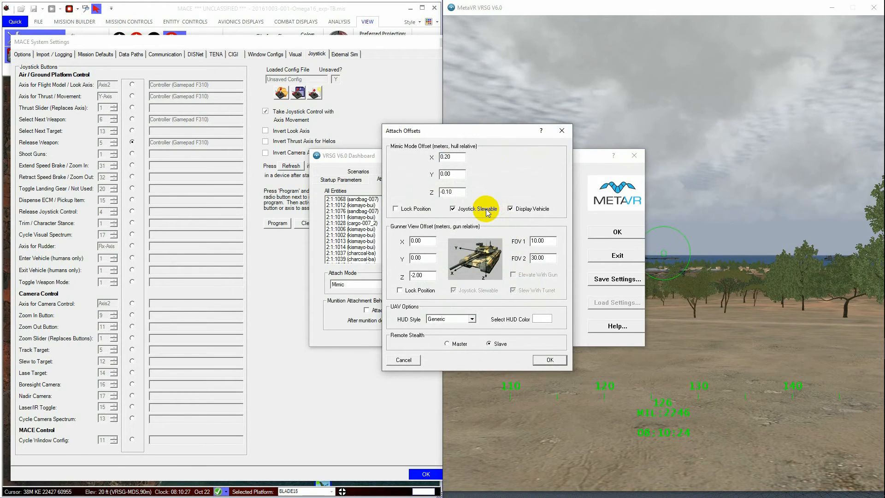
{"action": "left_click", "coordinate": [548, 359]}
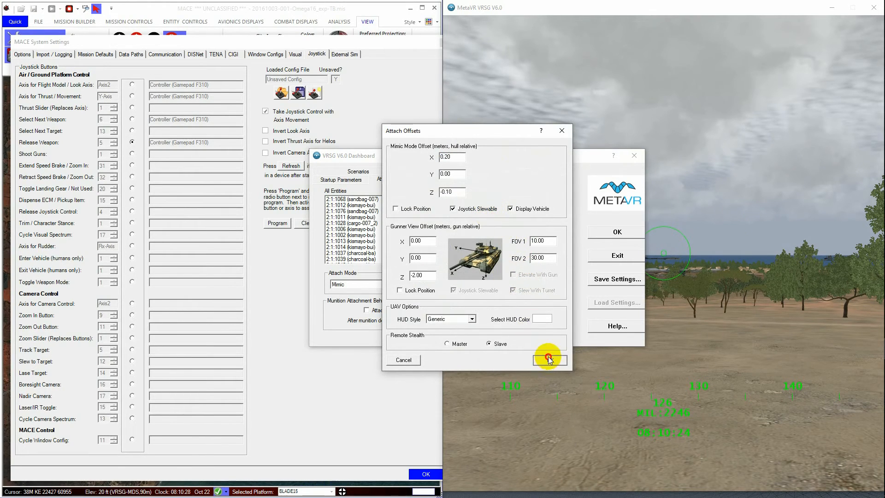
{"action": "left_click", "coordinate": [615, 233]}
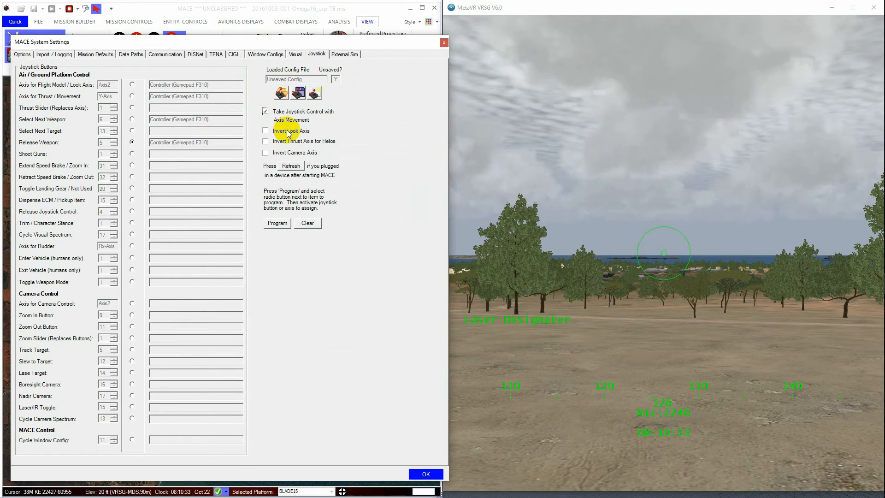
- Enable Invert Camera Axis, and try Invert Look Axis before switching it off again
{"action": "left_click", "coordinate": [266, 131]}
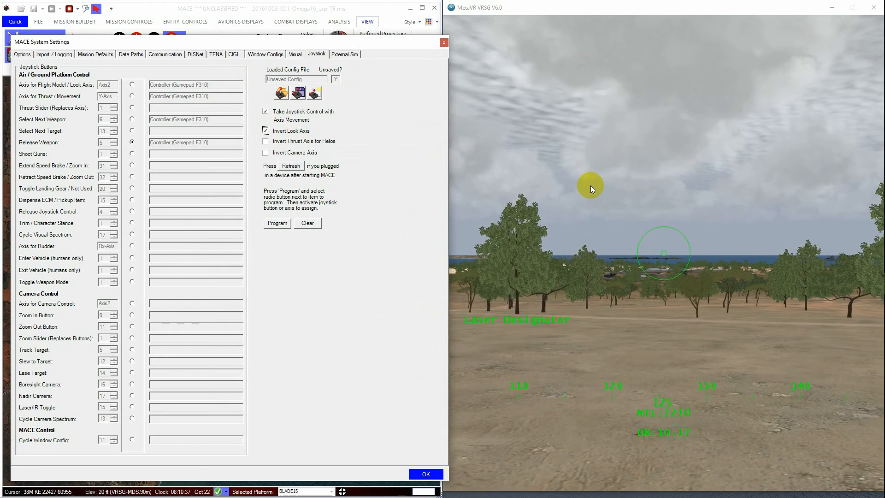
{"action": "left_click", "coordinate": [265, 154]}
{"action": "left_click", "coordinate": [266, 131]}
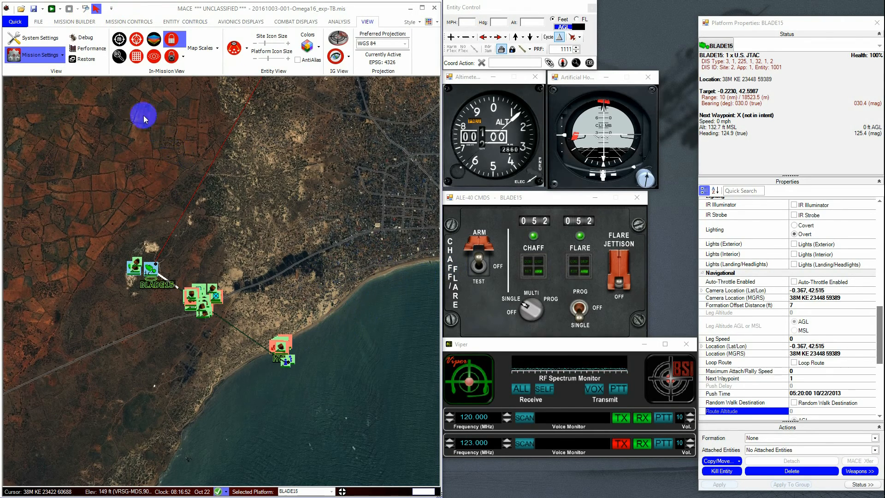
- Open the system settings and swap the positions of the altimeter and artificial horizon windows
{"action": "left_click", "coordinate": [46, 44]}
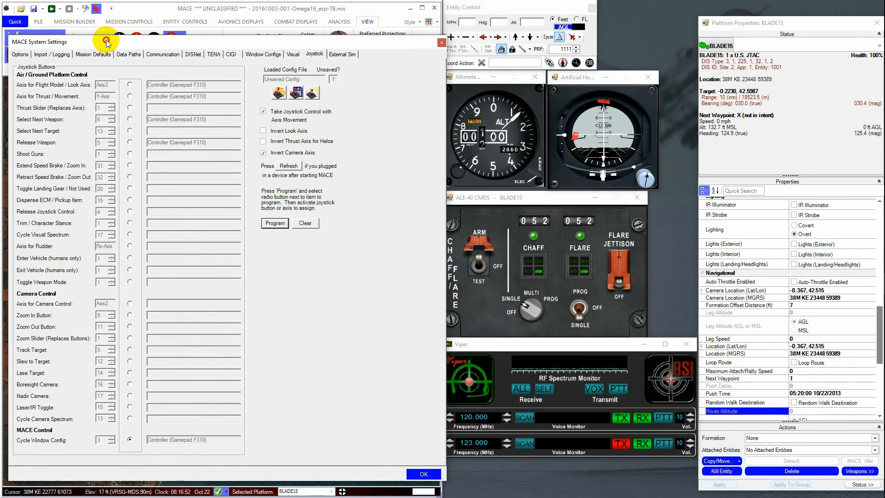
{"action": "left_click_drag", "start_coordinate": [106, 43], "coordinate": [97, 40]}
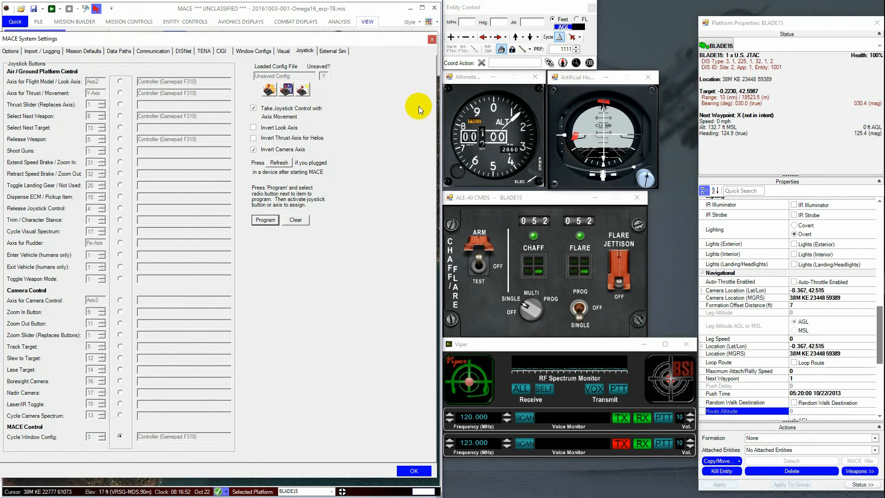
{"action": "left_click_drag", "start_coordinate": [473, 83], "coordinate": [661, 216]}
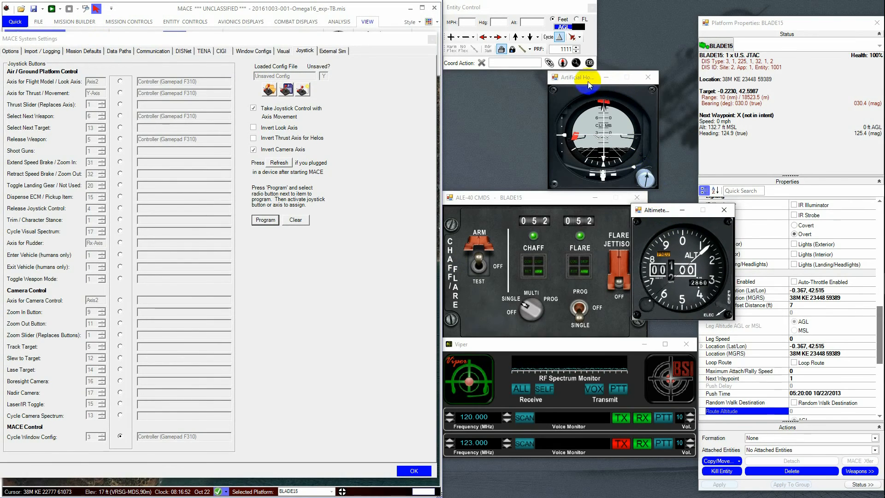
{"action": "left_click_drag", "start_coordinate": [580, 79], "coordinate": [475, 78]}
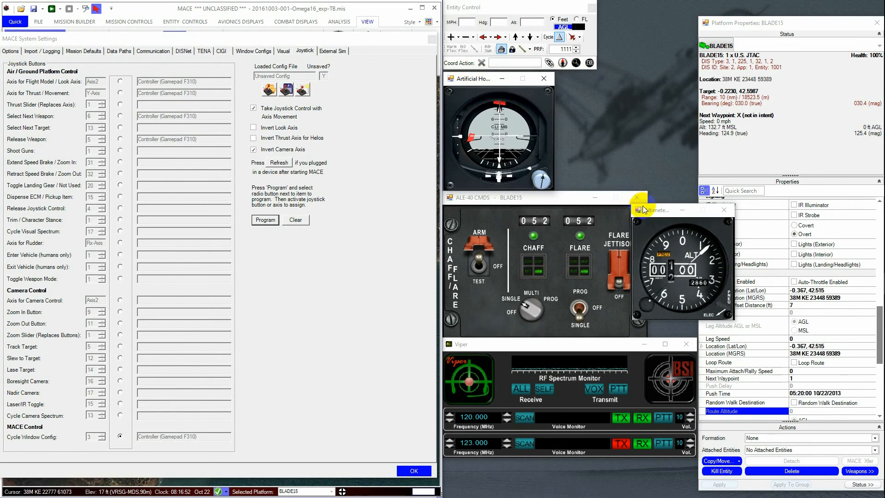
{"action": "left_click_drag", "start_coordinate": [649, 211], "coordinate": [571, 79]}
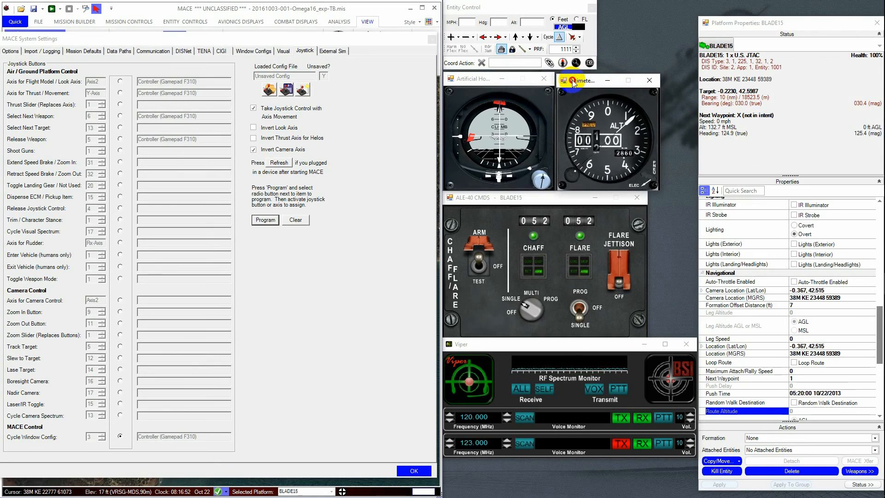
- Save the current layout as a new window configuration, named with the operator's first name and the number 2
{"action": "left_click", "coordinate": [253, 50]}
{"action": "left_click", "coordinate": [395, 84]}
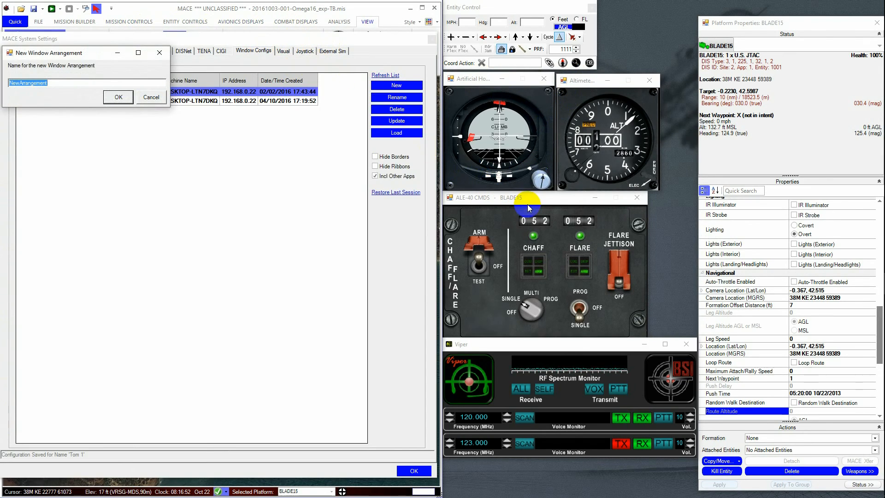
{"action": "type", "text": "Tom 2"}
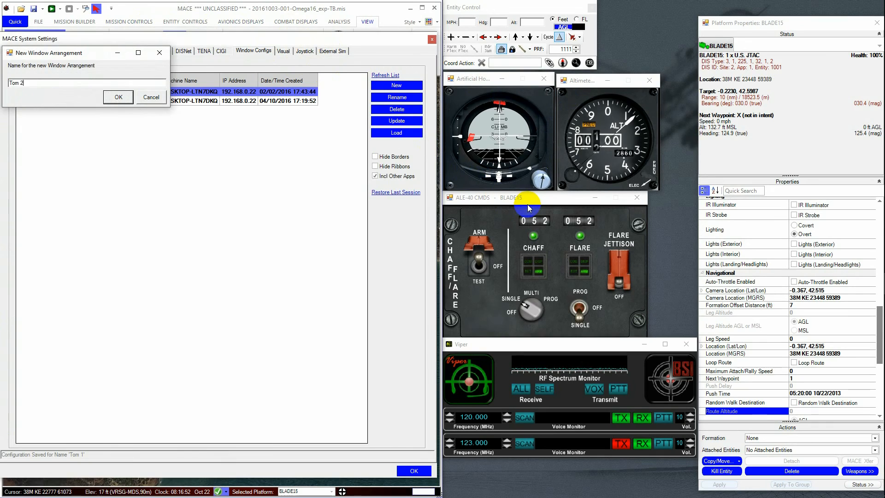
{"action": "key", "text": "Return"}
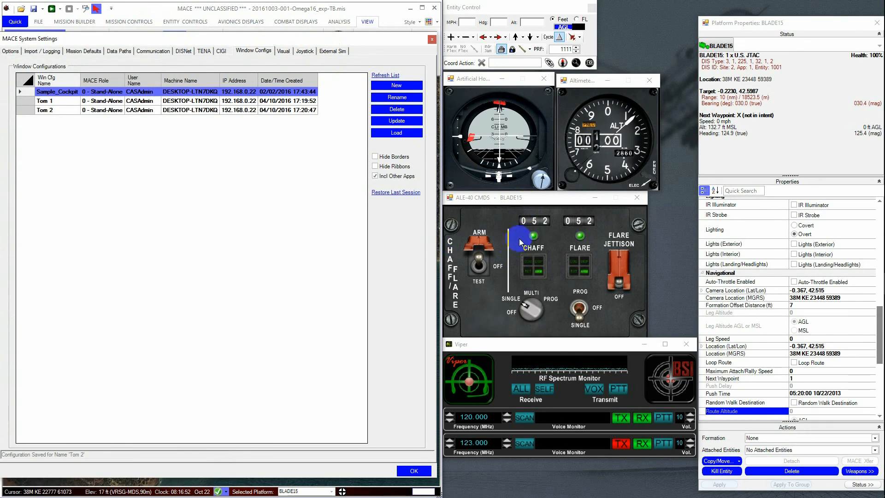
- Load the operator's window configuration numbered 1 and update it with the current window arrangement
{"action": "left_click", "coordinate": [157, 103]}
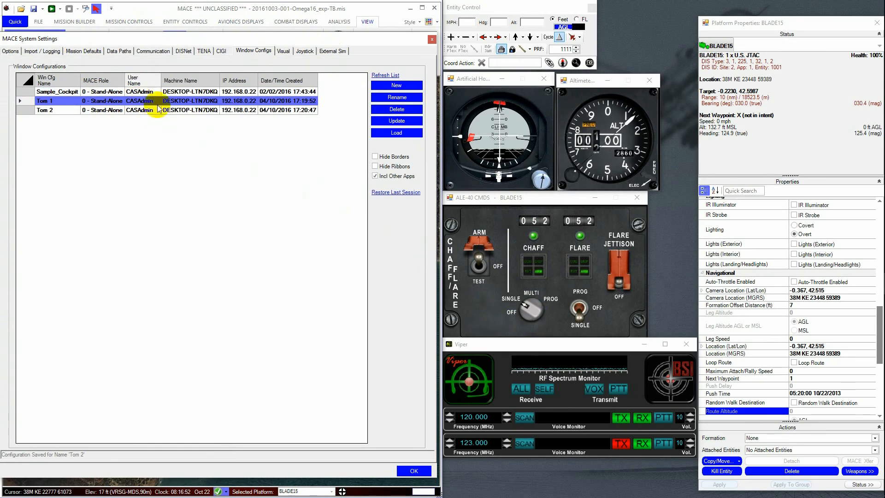
{"action": "left_click", "coordinate": [401, 133]}
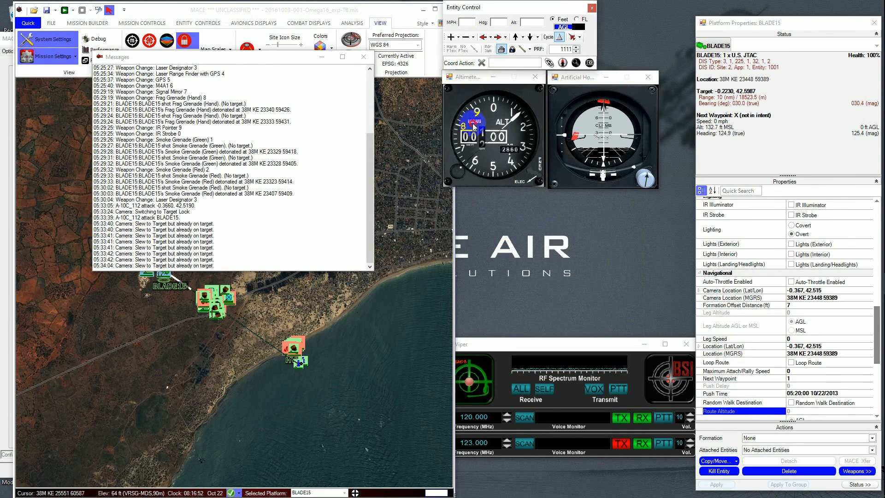
{"action": "left_click", "coordinate": [8, 76]}
{"action": "left_click", "coordinate": [401, 119]}
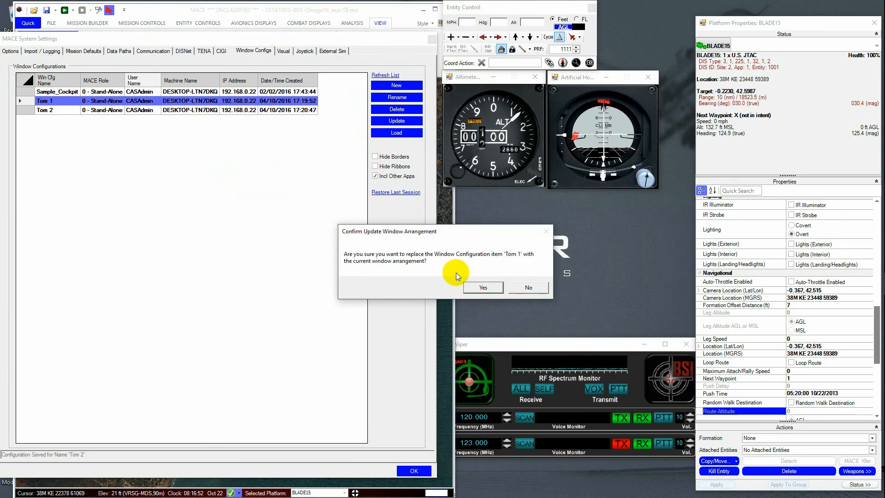
{"action": "left_click", "coordinate": [475, 287]}
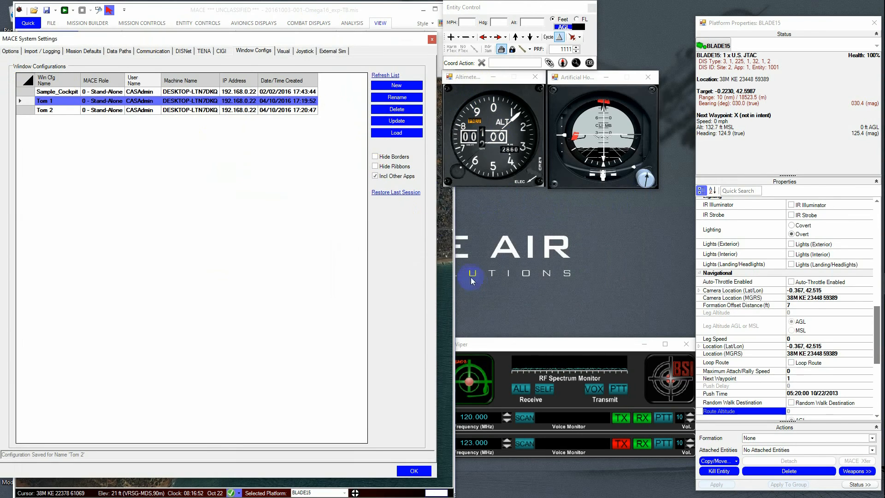
- Enable Hide Borders for the window configurations and close the system settings
{"action": "left_click", "coordinate": [393, 156]}
{"action": "left_click", "coordinate": [406, 133]}
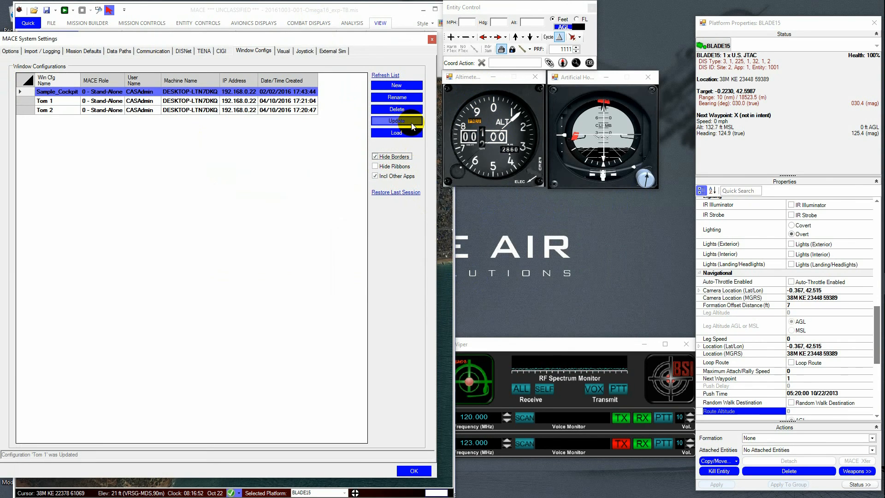
{"action": "left_click", "coordinate": [414, 471]}
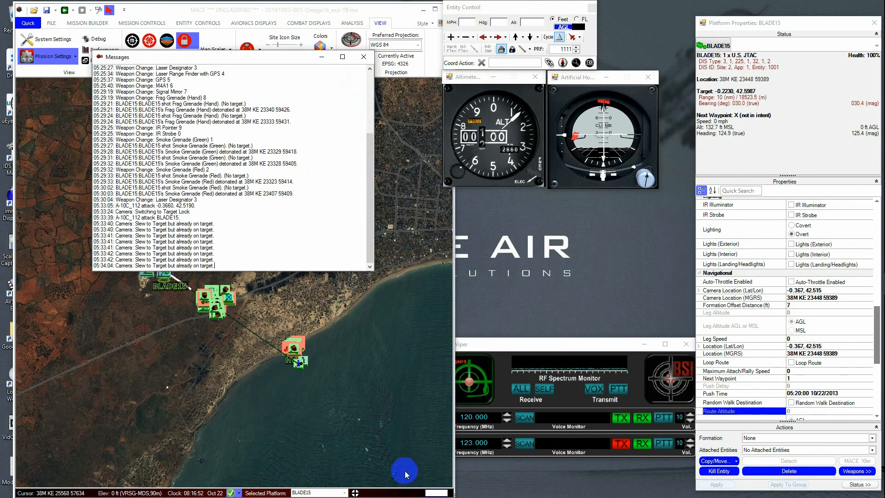
{"action": "left_click", "coordinate": [639, 443]}
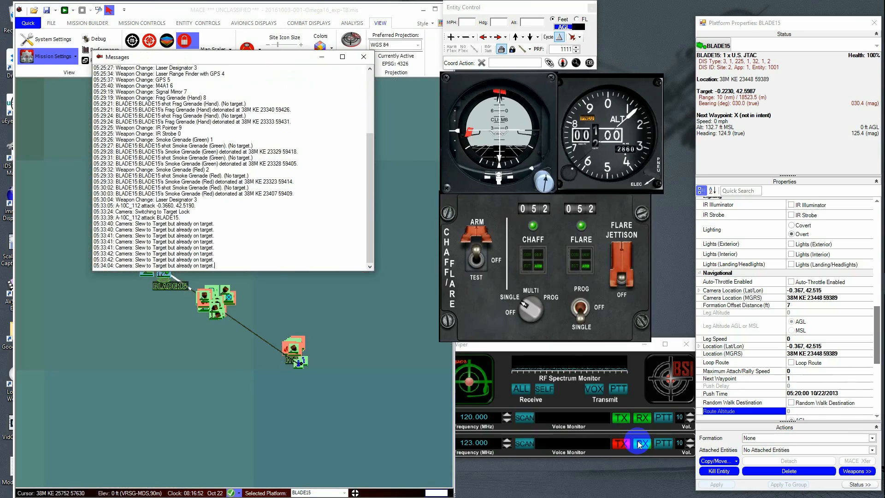